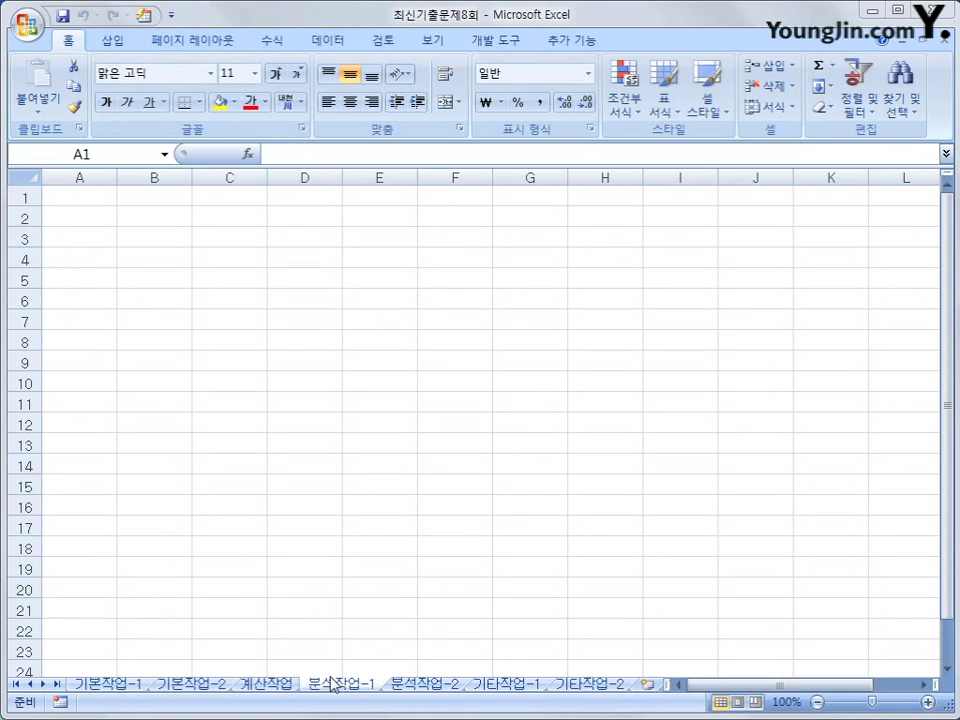
# Start a Microsoft Query import at cell B5 using the MS Access Database data source.
pyautogui.click(154, 281)
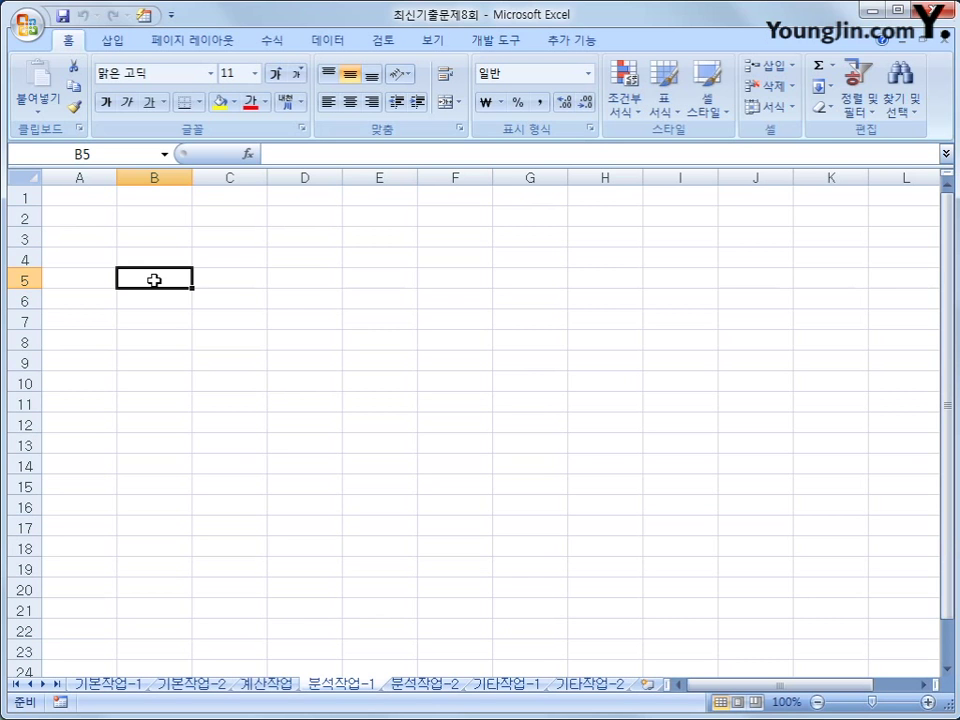
pyautogui.click(318, 42)
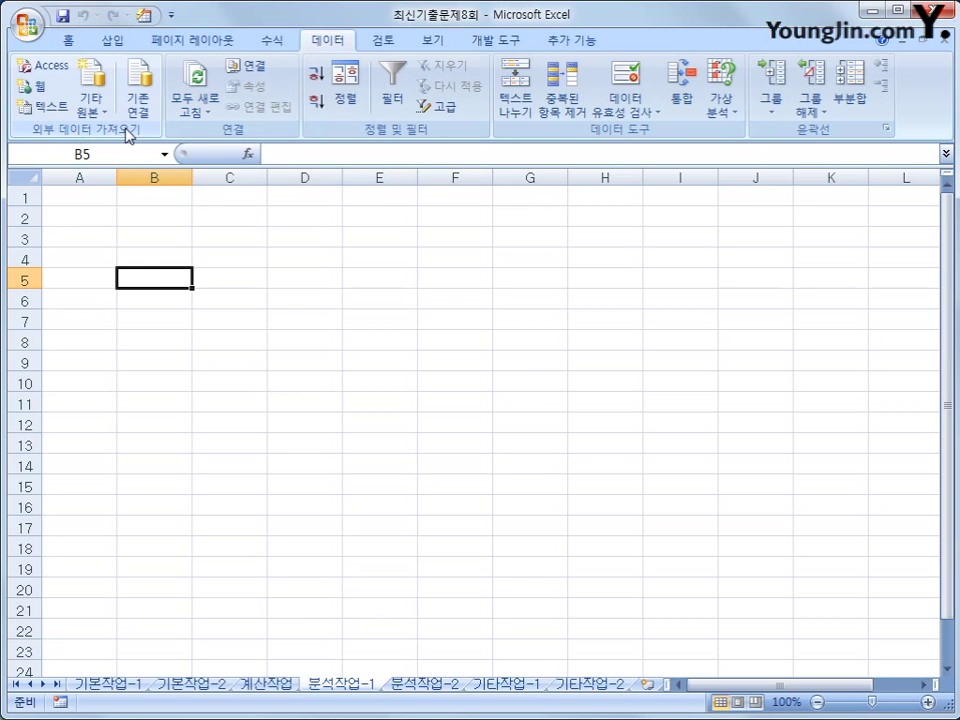
pyautogui.click(93, 104)
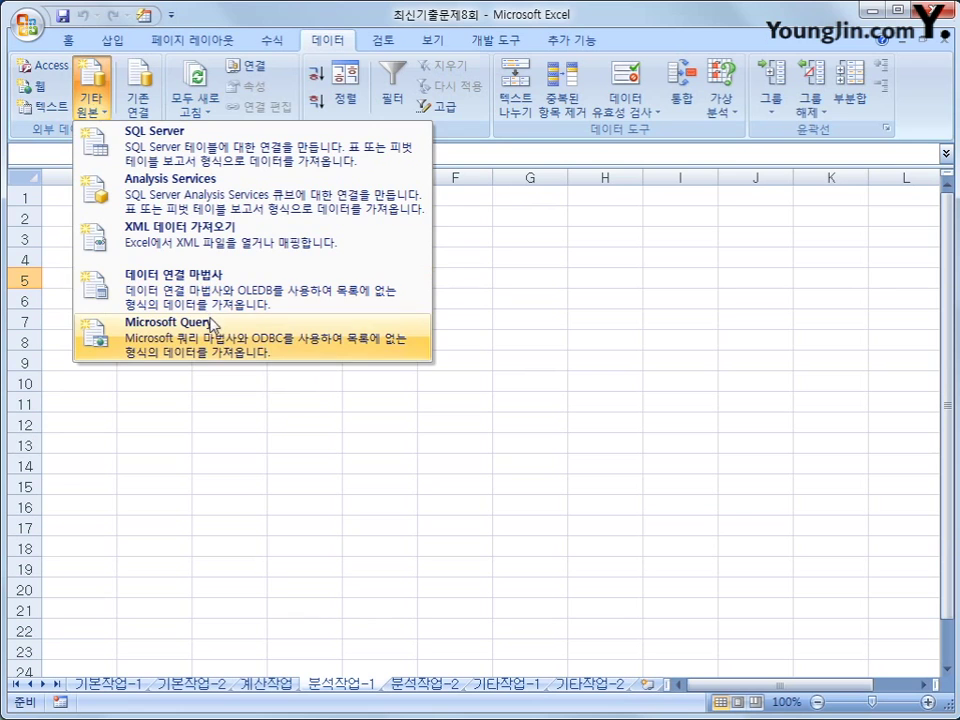
pyautogui.click(213, 350)
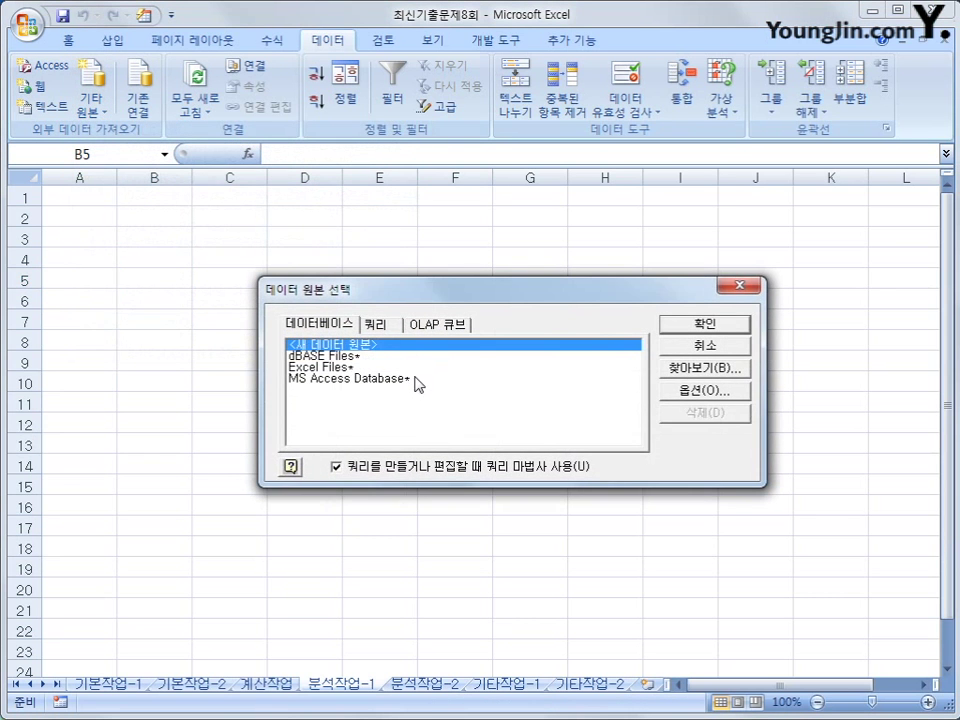
pyautogui.click(415, 379)
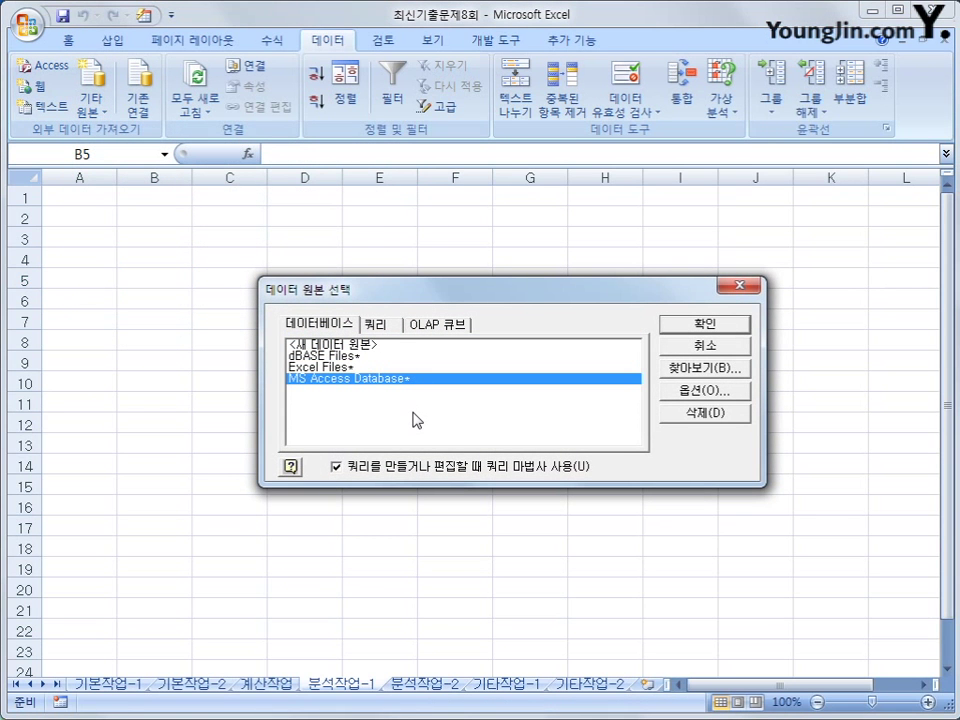
pyautogui.click(706, 325)
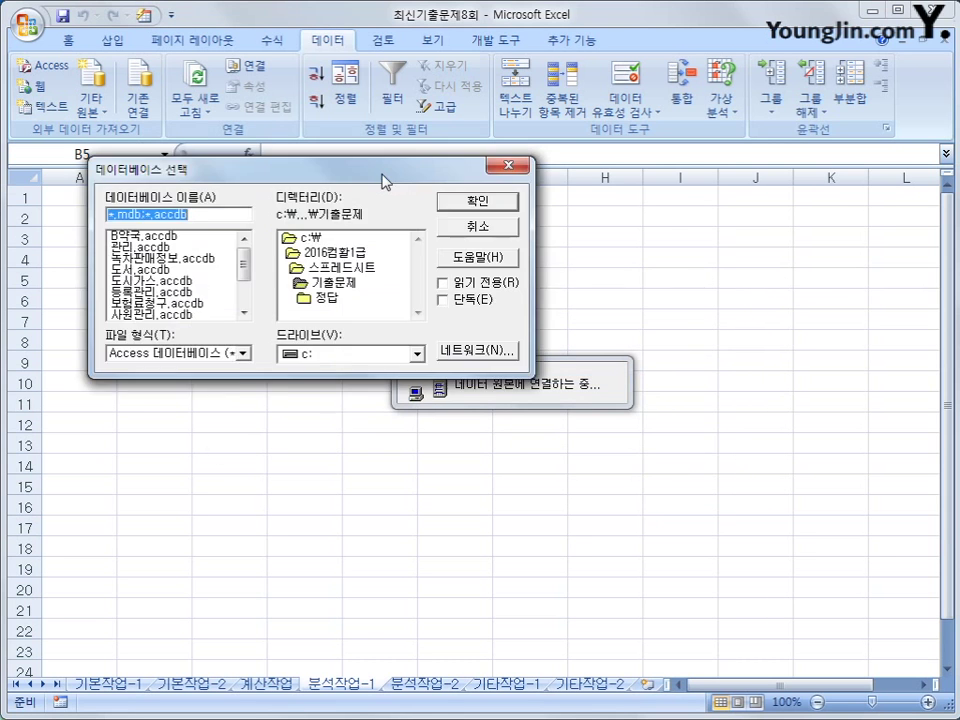
# Connect the query to the database file 녹차판매정보.accdb.
pyautogui.moveTo(386, 180); pyautogui.dragTo(534, 259)
pyautogui.click(322, 338)
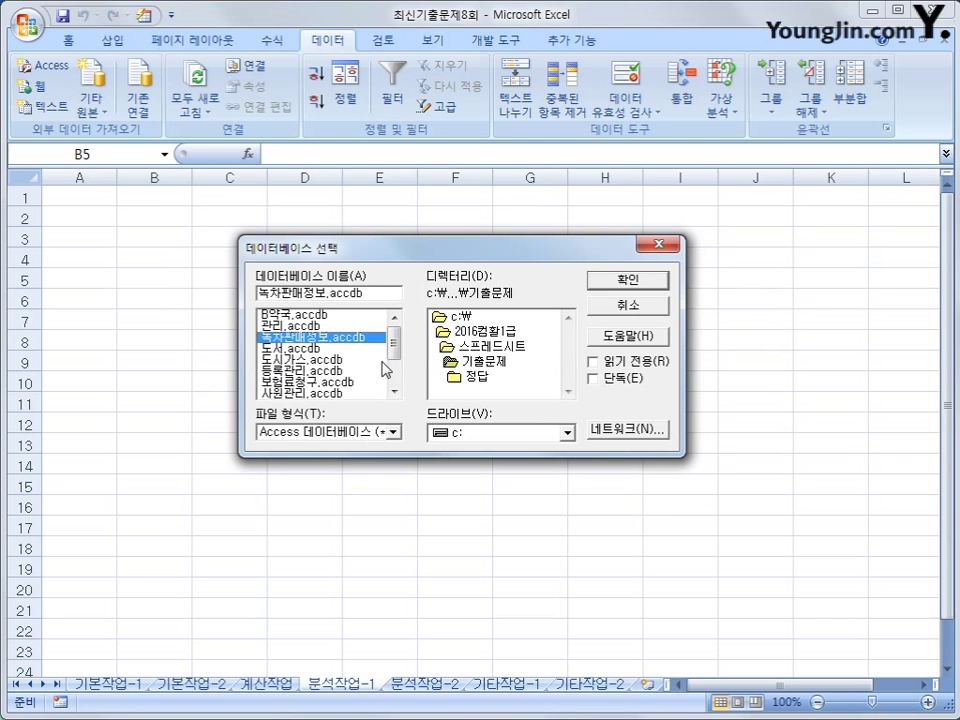
pyautogui.click(596, 280)
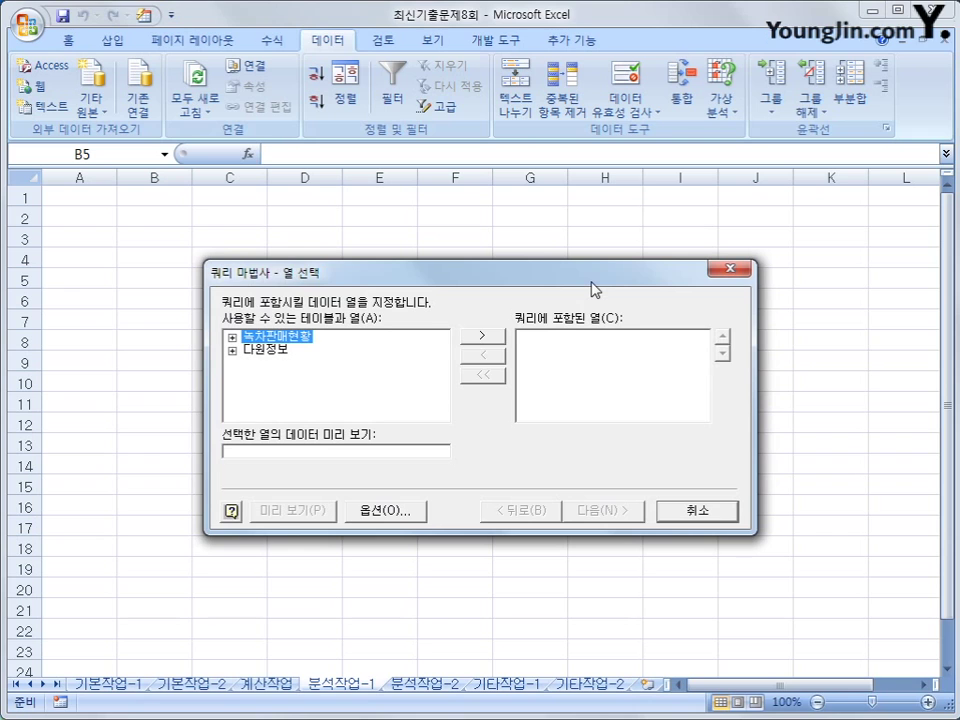
# Include the columns 구분, 제조방법, 생산지, 판매량 and 판매금액 from the 녹차판매현황 table in the query.
pyautogui.doubleClick(300, 343)
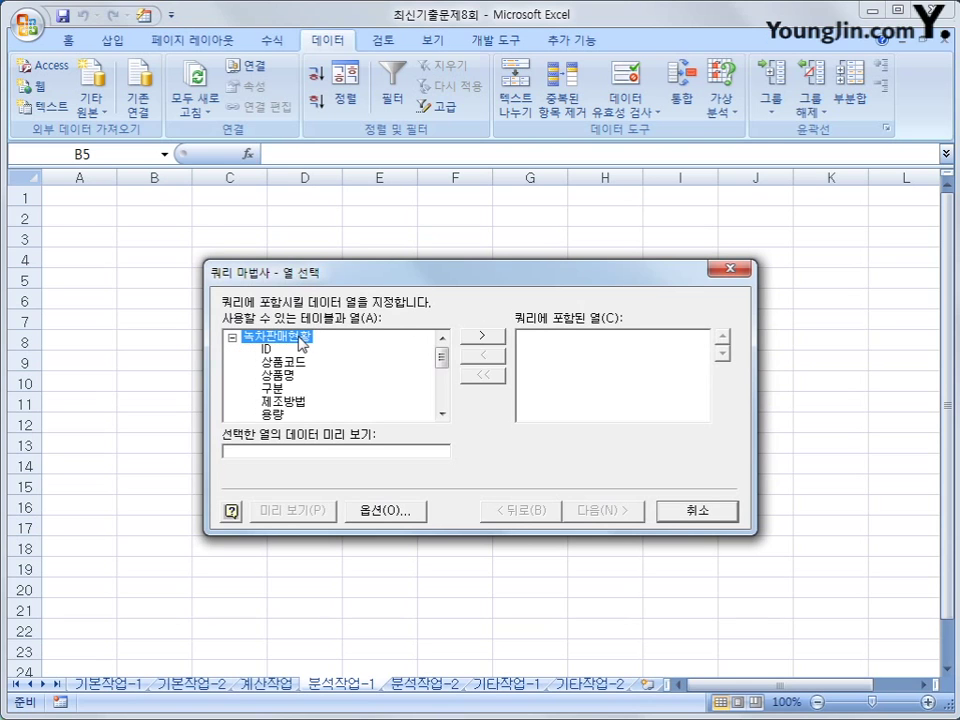
pyautogui.doubleClick(276, 396)
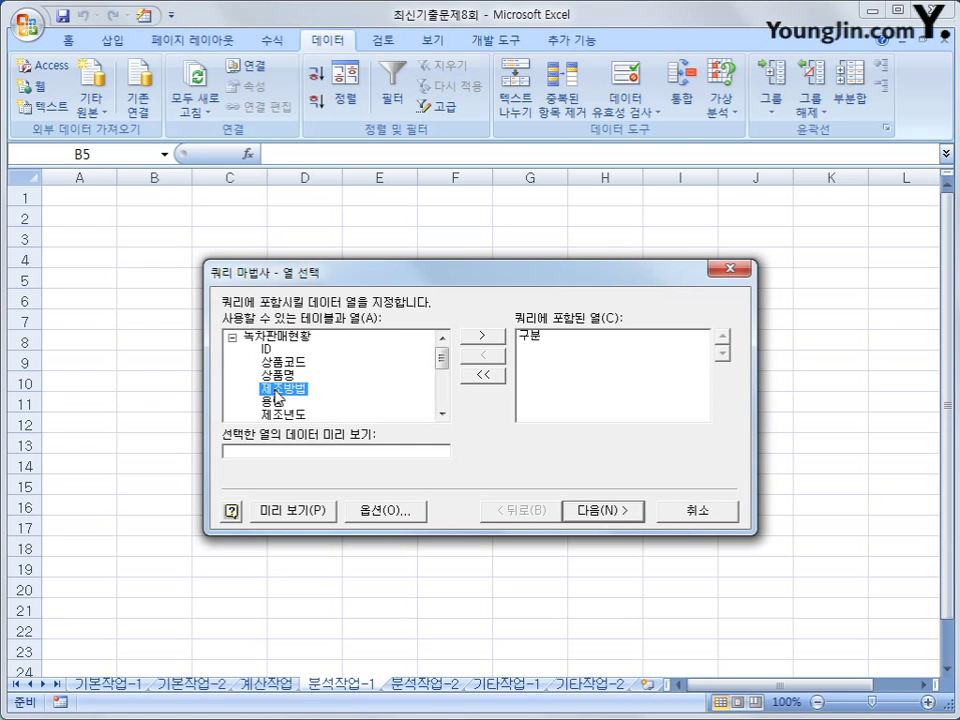
pyautogui.doubleClick(284, 397)
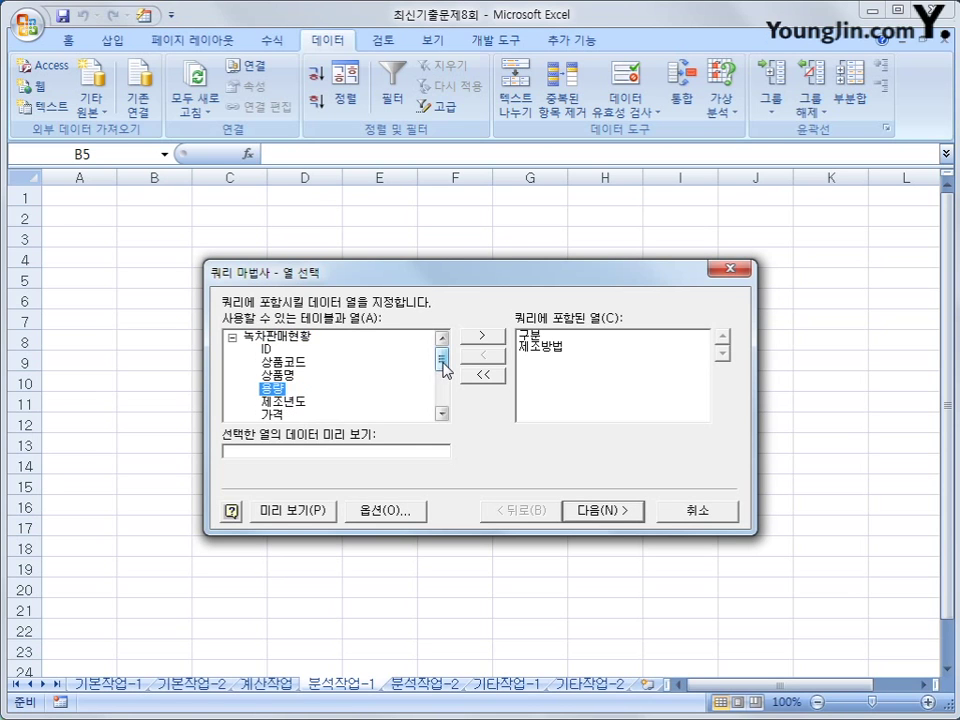
pyautogui.scroll(-1, 441, 364)
pyautogui.doubleClick(286, 401)
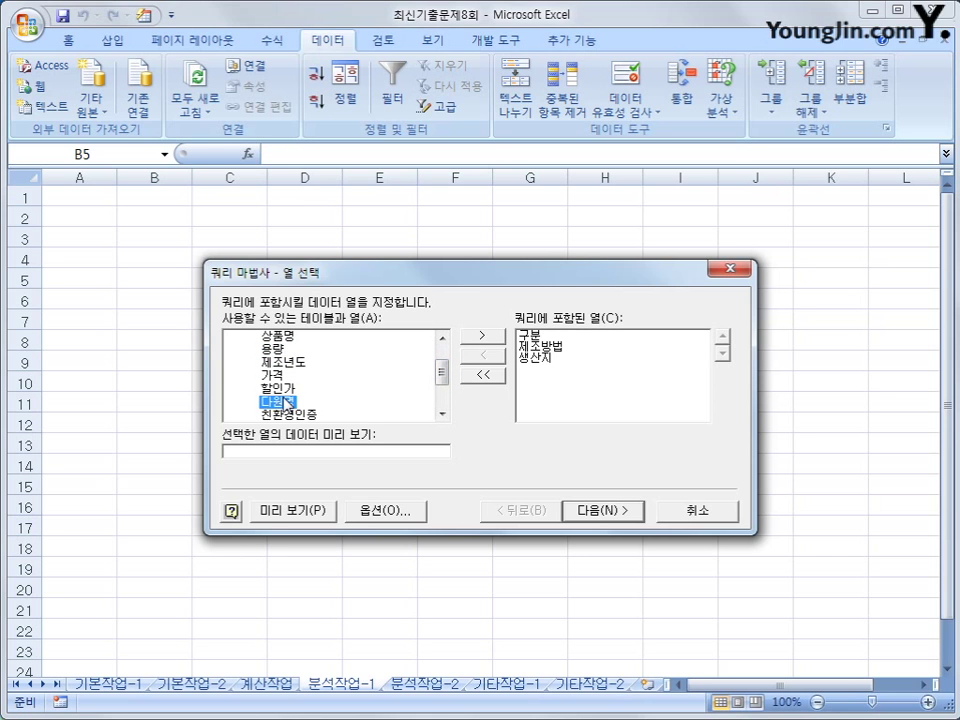
pyautogui.moveTo(439, 368); pyautogui.dragTo(441, 388)
pyautogui.doubleClick(286, 388)
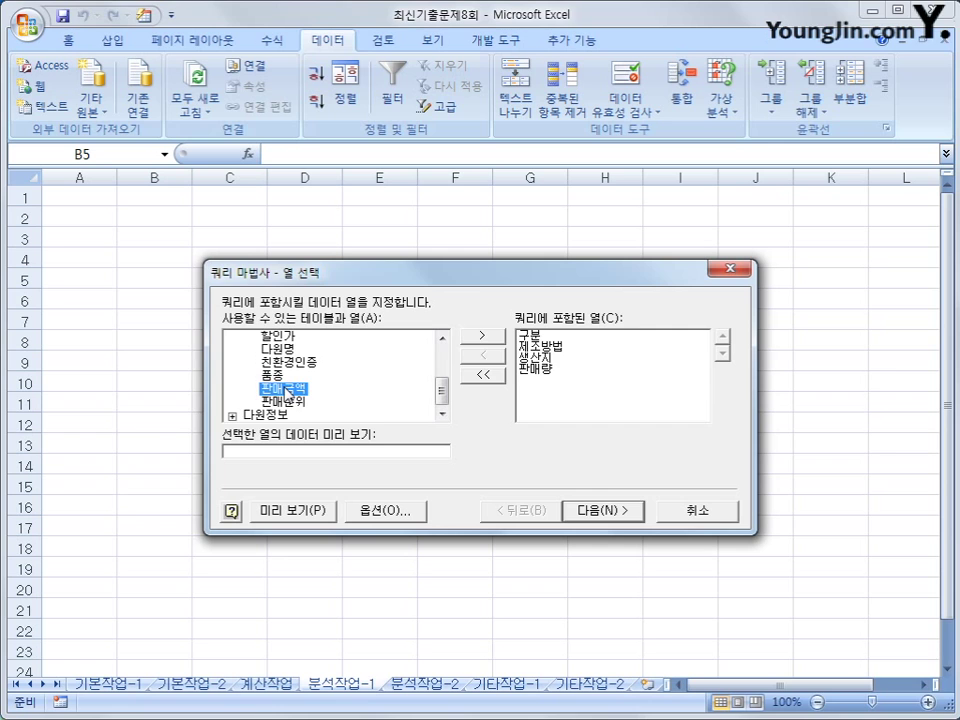
pyautogui.doubleClick(287, 390)
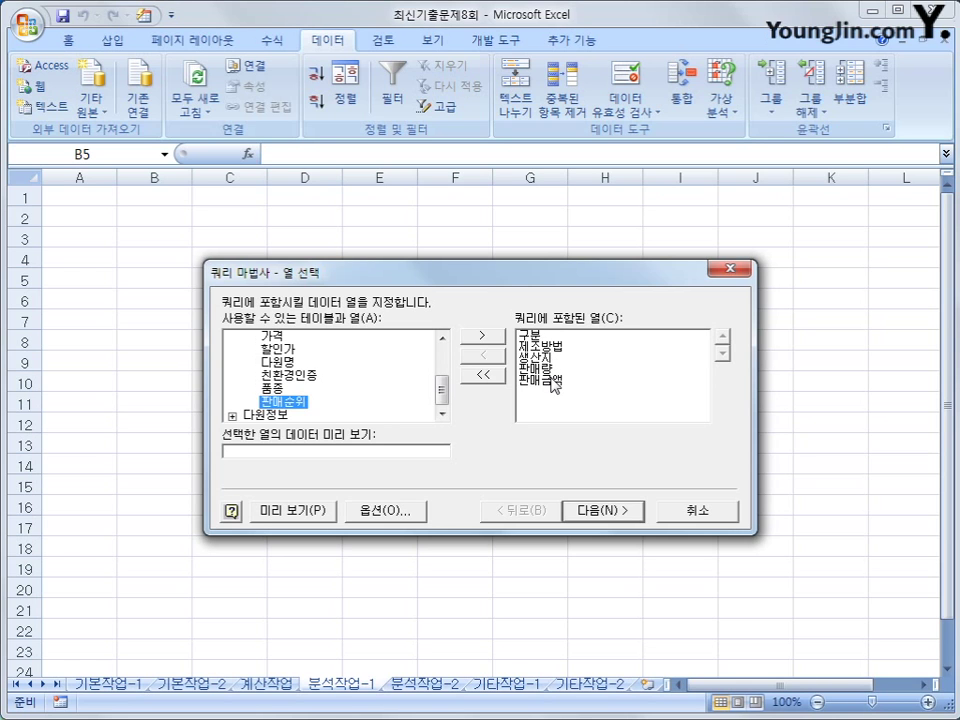
pyautogui.click(596, 511)
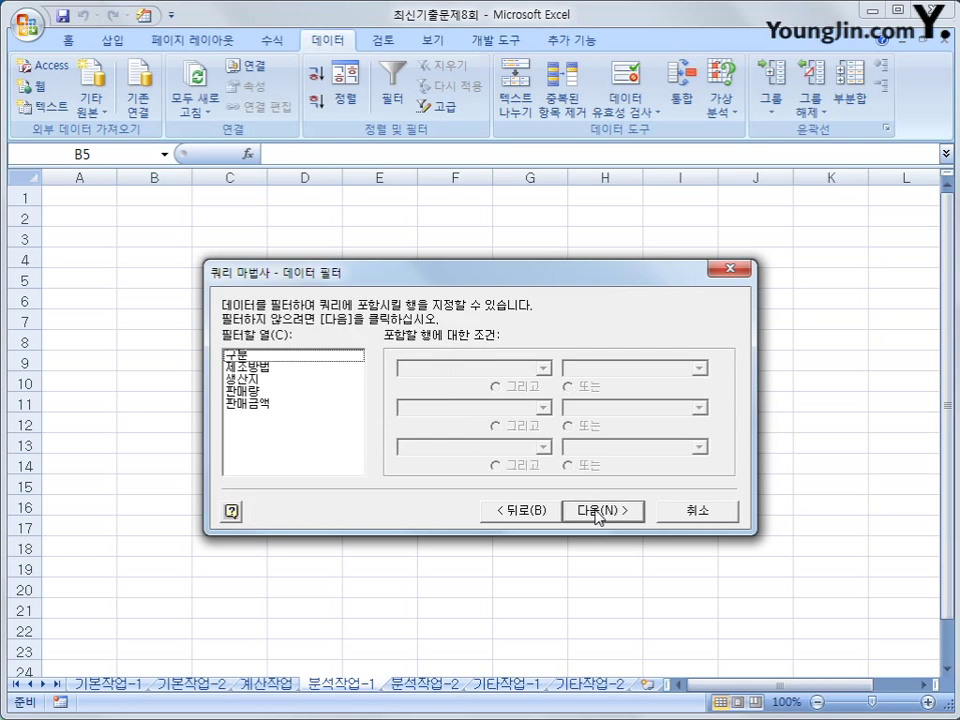
# Finish the query without filter or sort conditions and return it as a PivotTable report at $B$5 of the existing worksheet.
pyautogui.click(254, 380)
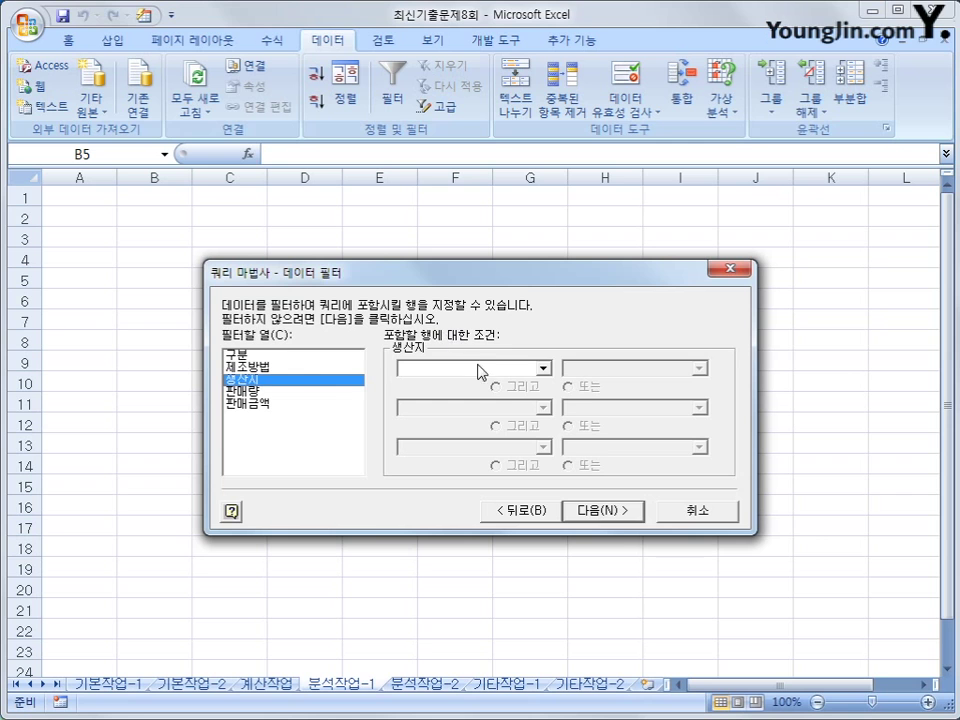
pyautogui.click(609, 511)
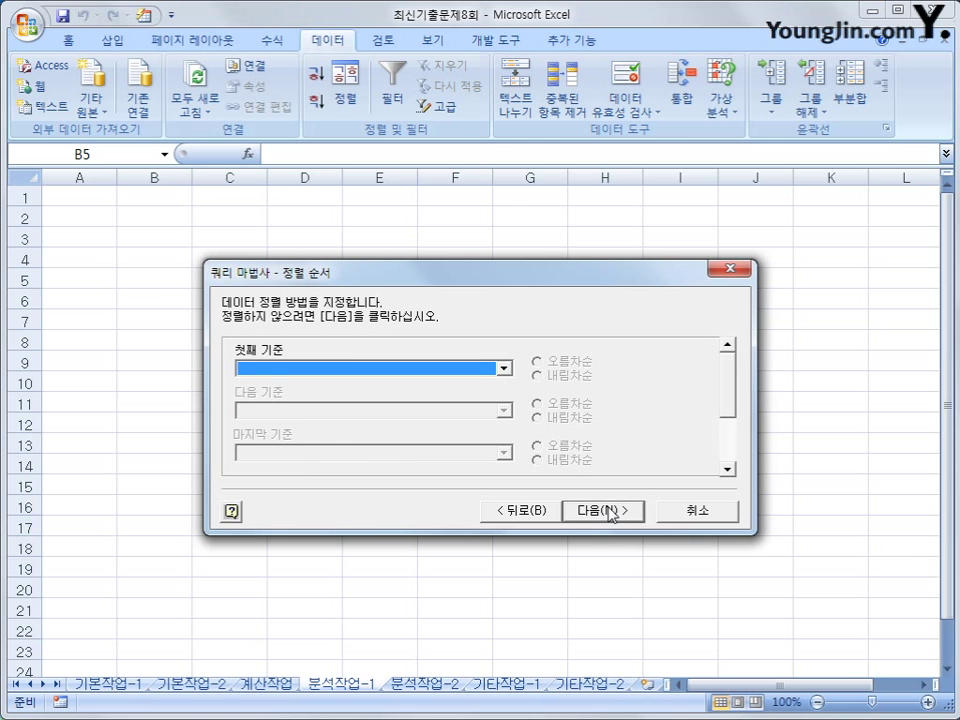
pyautogui.click(611, 512)
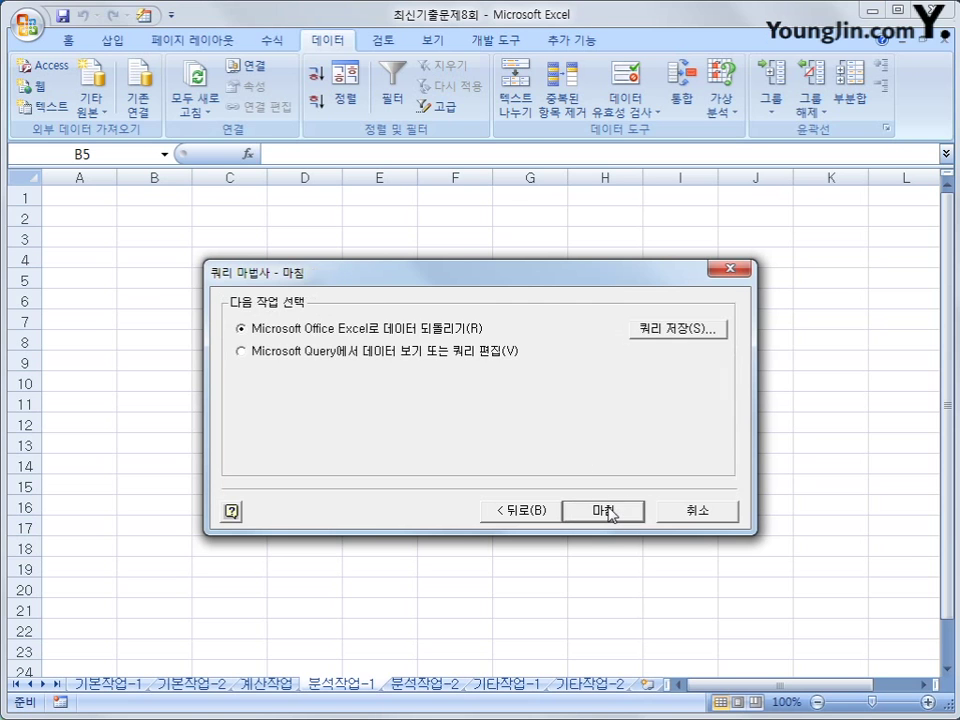
pyautogui.click(603, 511)
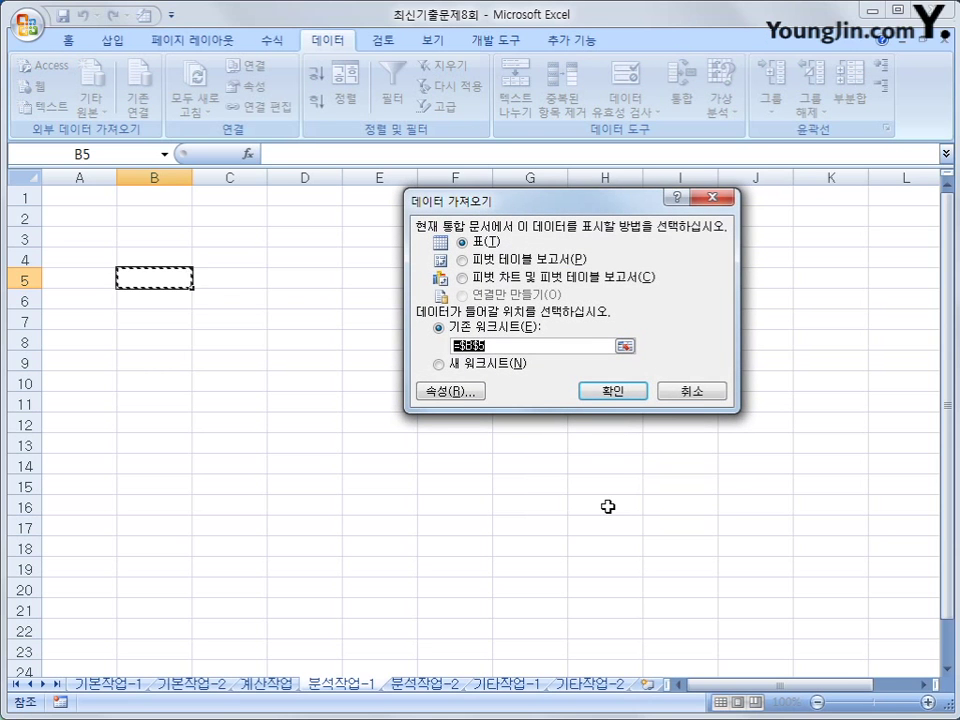
pyautogui.click(490, 259)
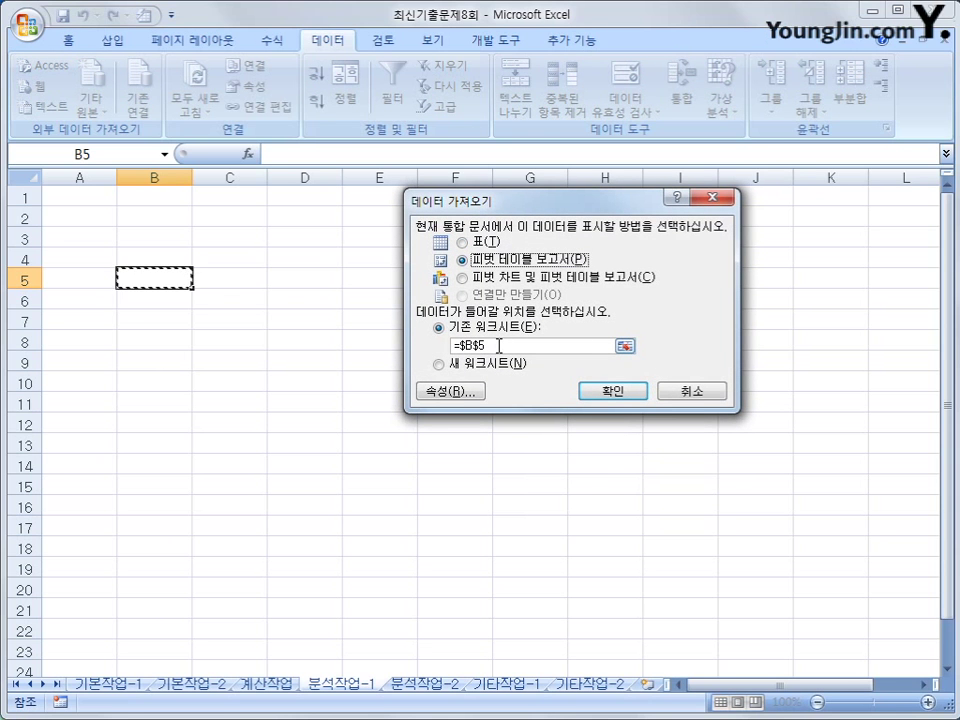
pyautogui.click(613, 390)
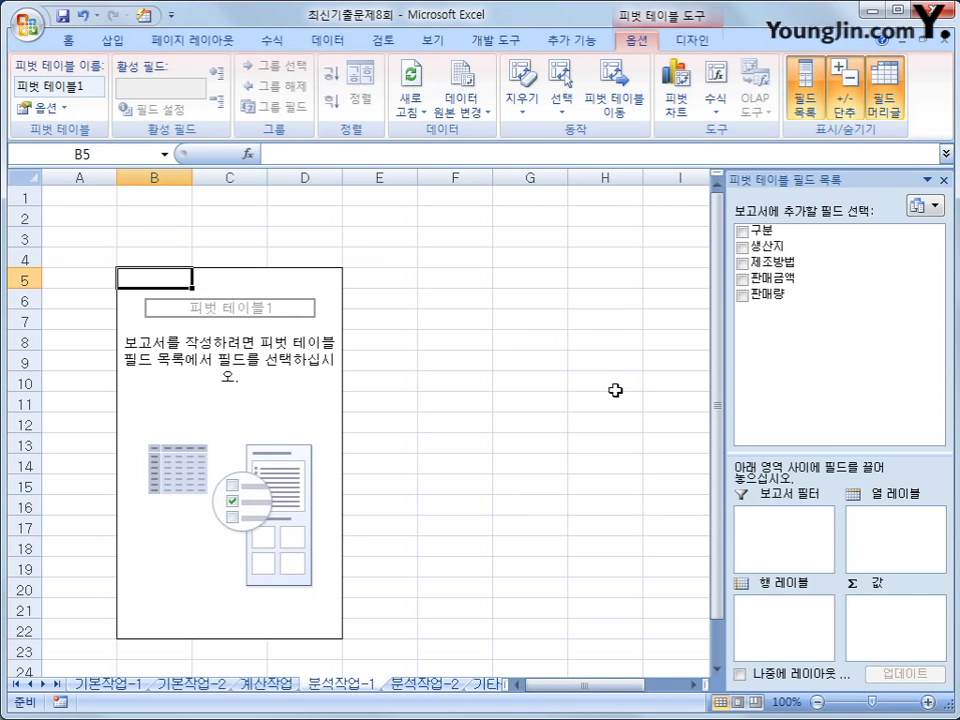
# Lay out the pivot table with 생산지 as report filter, 제조방법 as rows, 구분 as columns, and 판매량 and 판매금액 as values.
pyautogui.moveTo(768, 246); pyautogui.dragTo(806, 531)
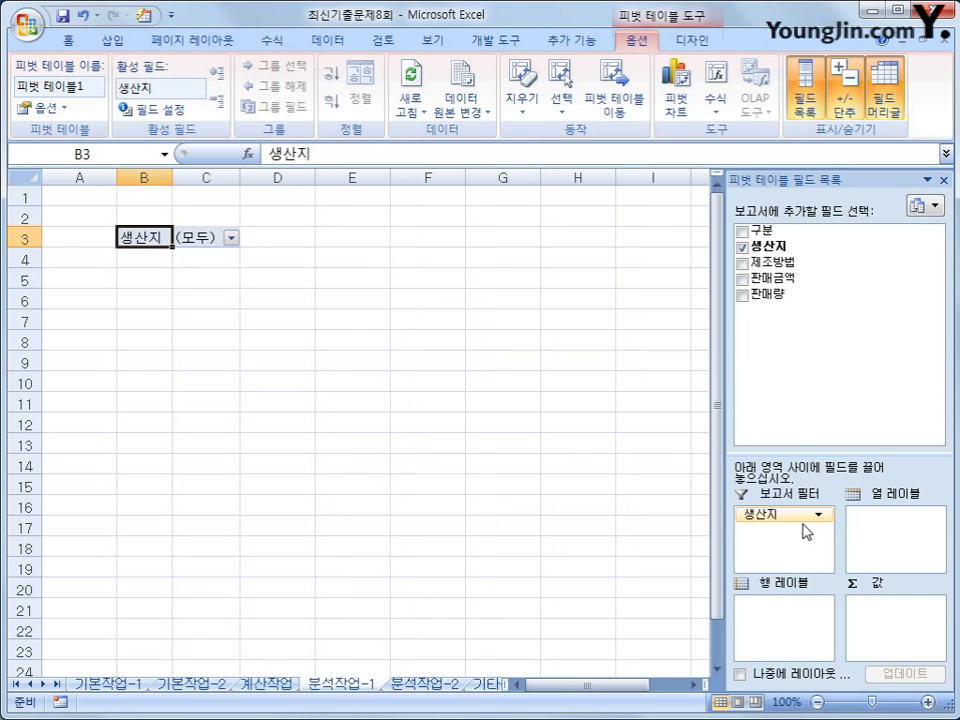
pyautogui.moveTo(780, 263); pyautogui.dragTo(808, 627)
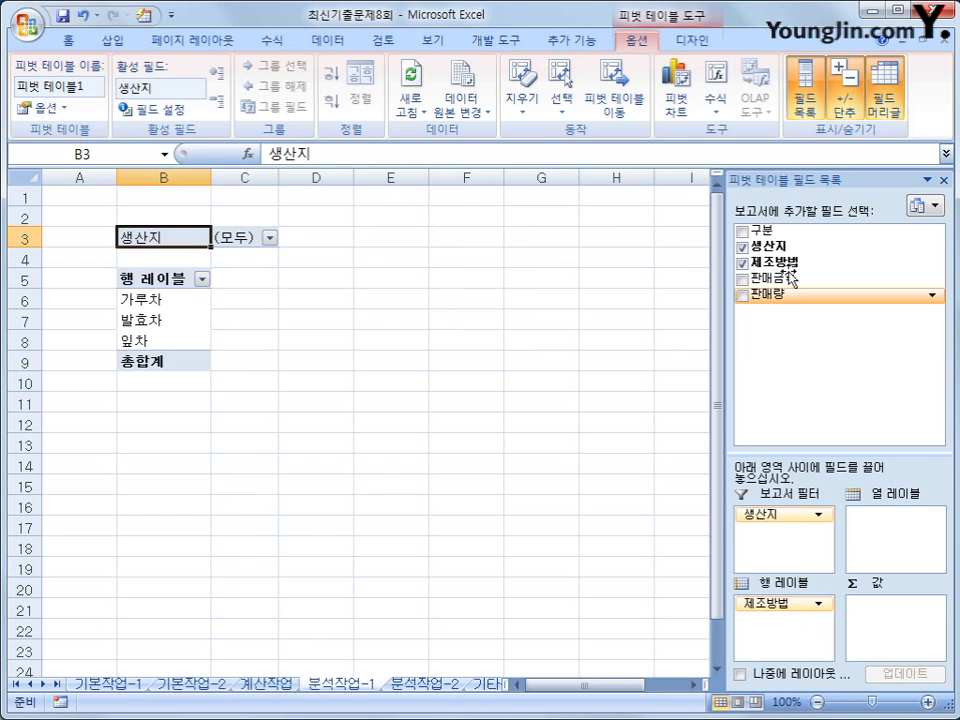
pyautogui.moveTo(765, 232); pyautogui.dragTo(889, 537)
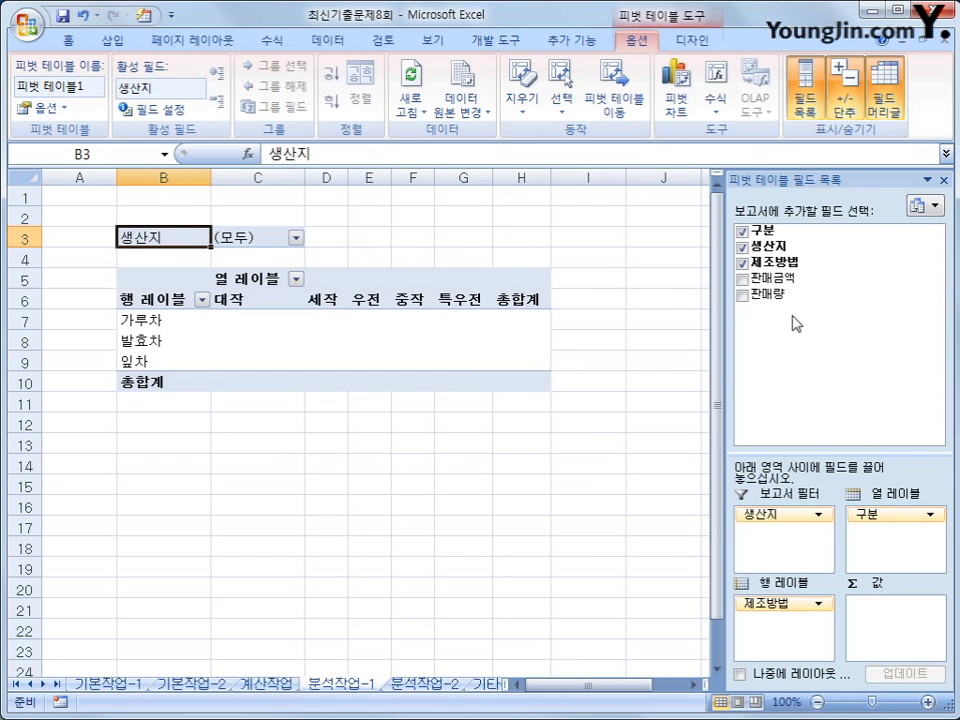
pyautogui.moveTo(789, 297); pyautogui.dragTo(887, 626)
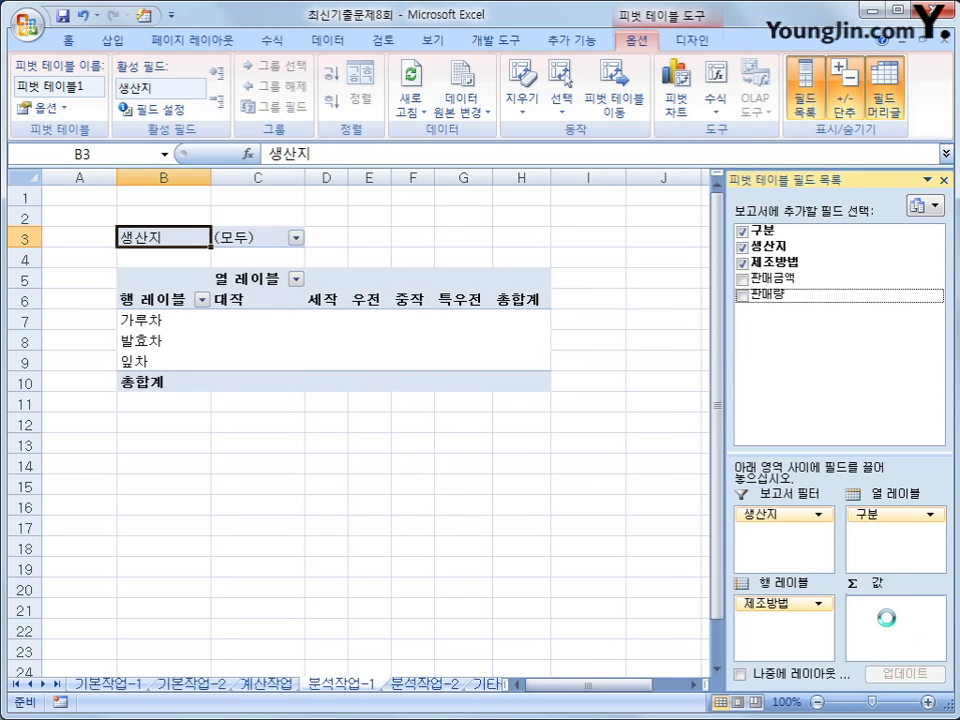
pyautogui.moveTo(800, 281); pyautogui.dragTo(904, 641)
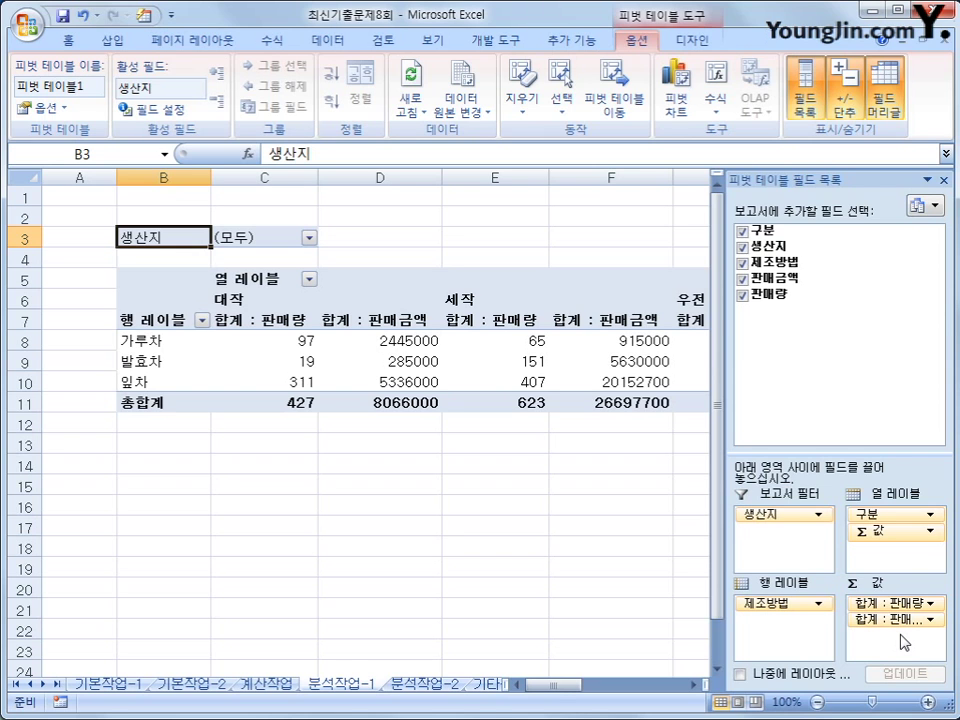
# Move the Σ 값 field from the column labels to the row labels, below 제조방법.
pyautogui.click(668, 298)
pyautogui.click(692, 685)
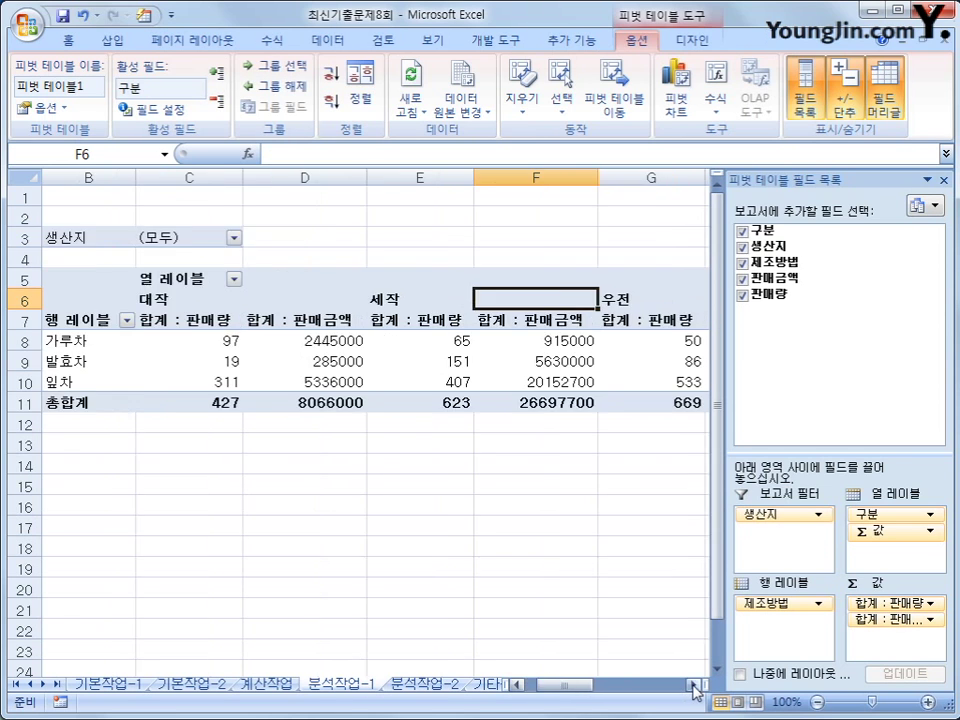
pyautogui.click(692, 685)
pyautogui.click(692, 685)
pyautogui.click(692, 685)
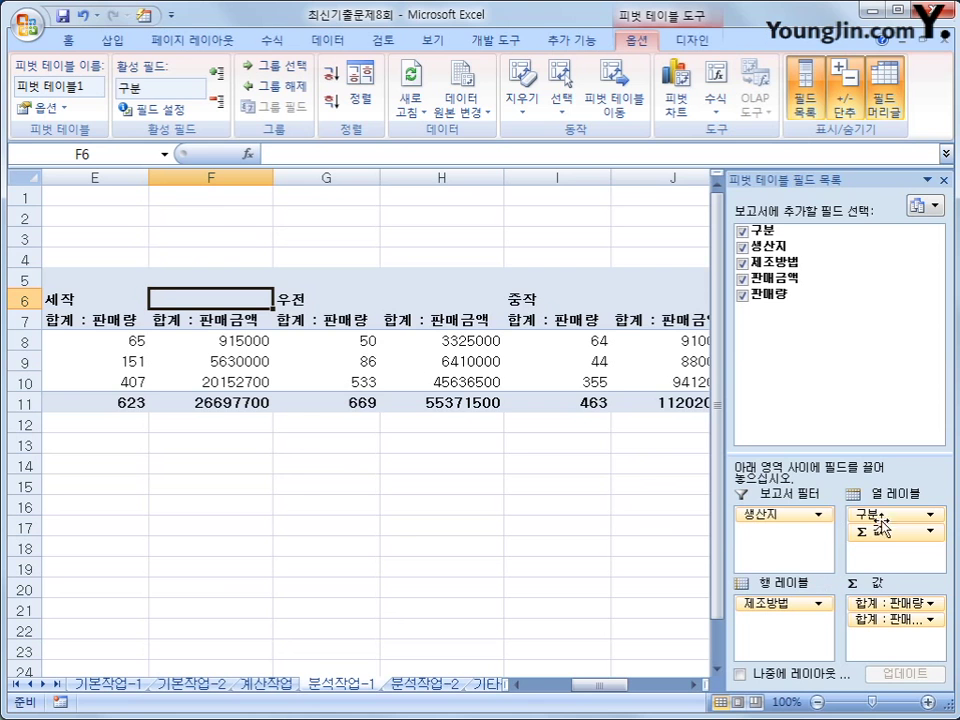
pyautogui.moveTo(870, 530); pyautogui.dragTo(797, 632)
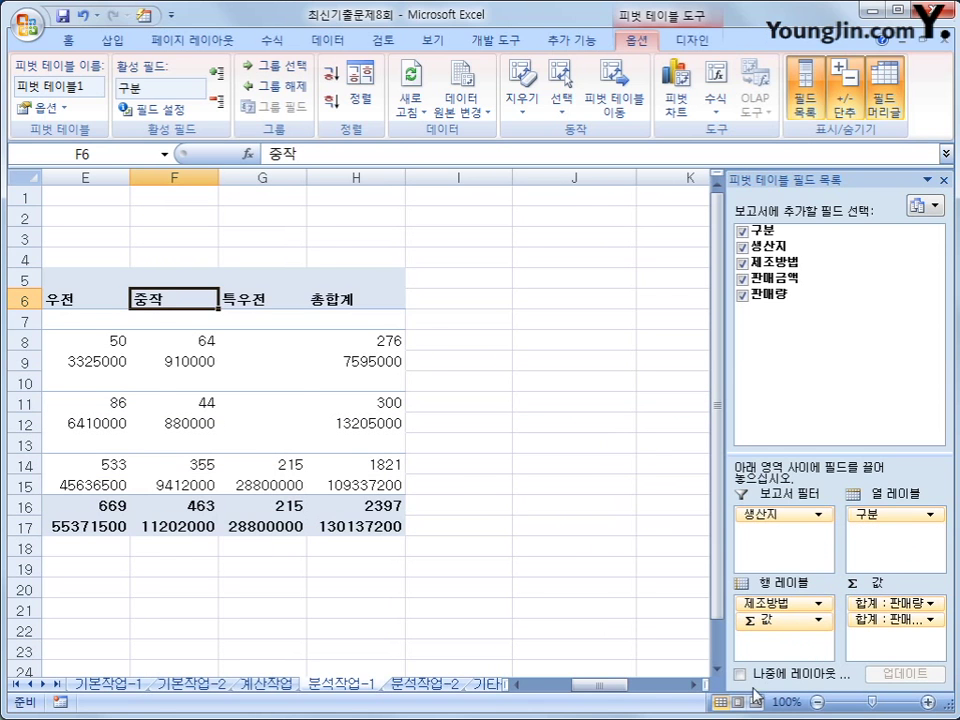
pyautogui.moveTo(608, 687); pyautogui.dragTo(575, 693)
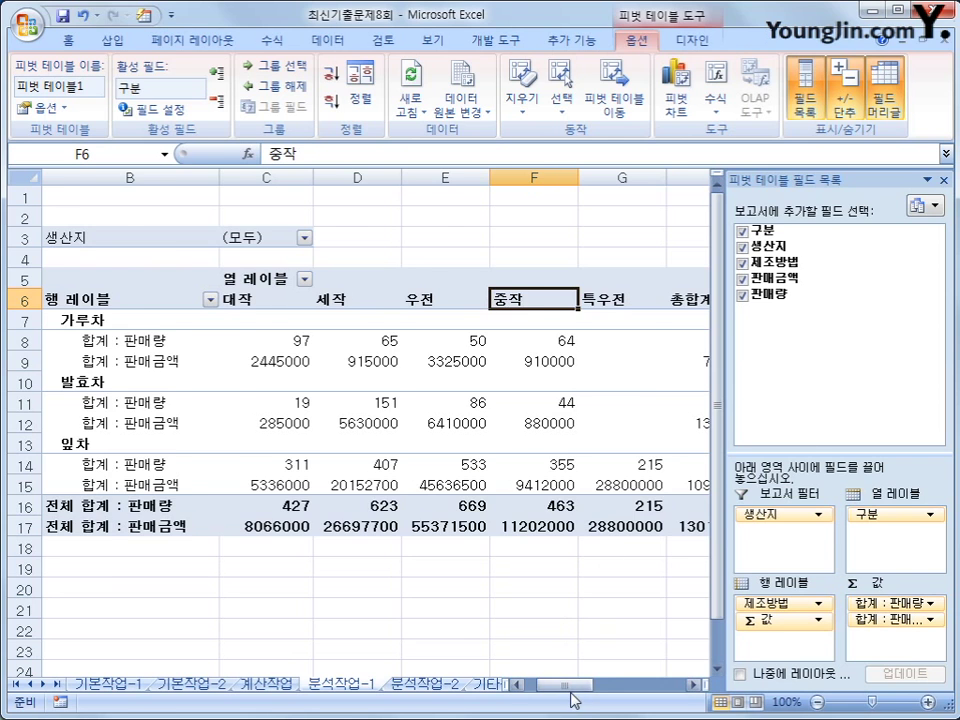
pyautogui.moveTo(574, 694); pyautogui.dragTo(553, 693)
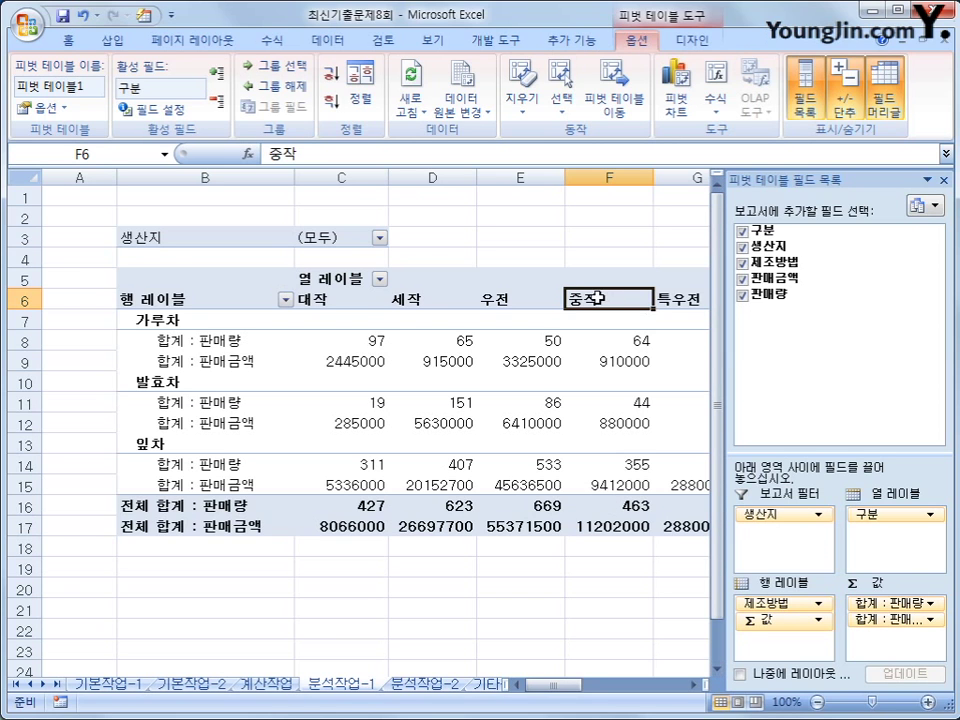
# Move the 중작 item one position left in the column labels so it comes before 우전.
pyautogui.click(357, 302)
pyautogui.click(435, 299)
pyautogui.click(493, 299)
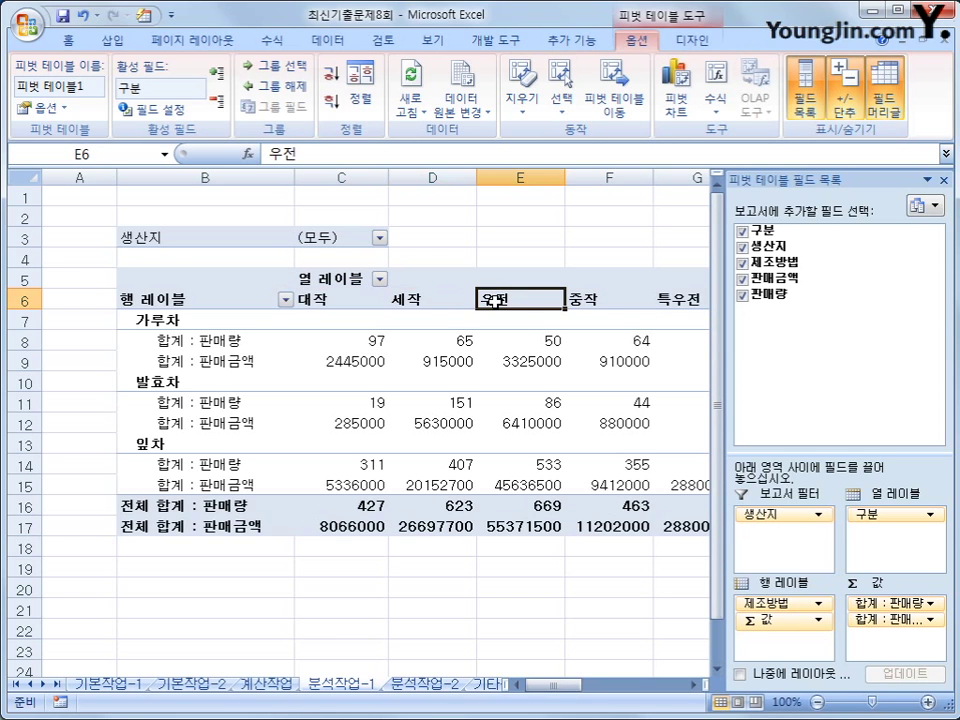
pyautogui.click(585, 300)
pyautogui.moveTo(598, 460)
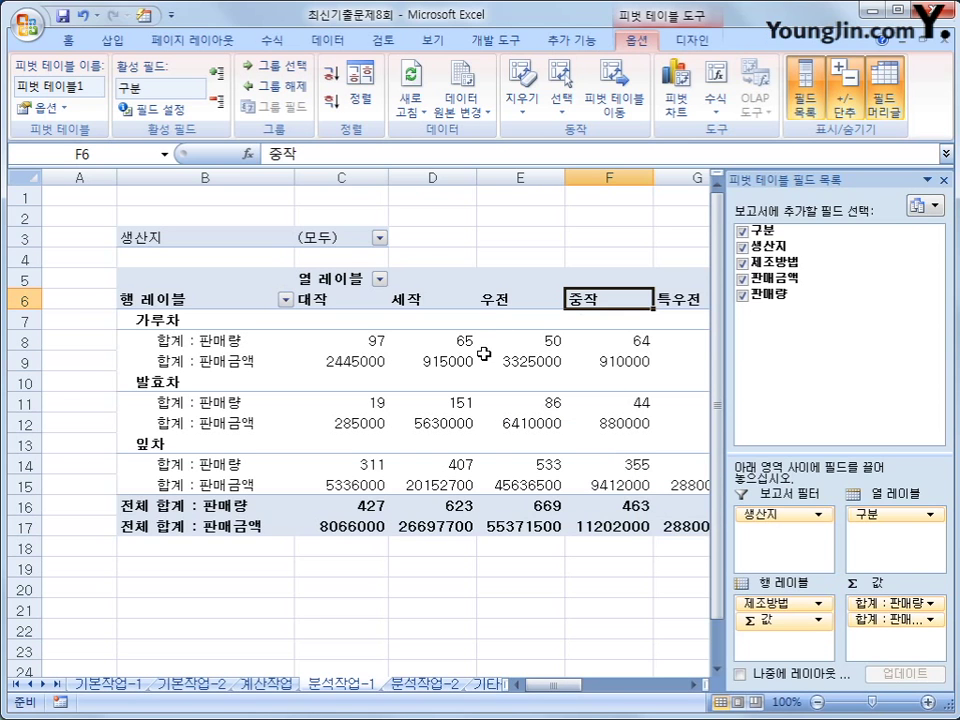
pyautogui.rightClick(603, 300)
pyautogui.moveTo(706, 527)
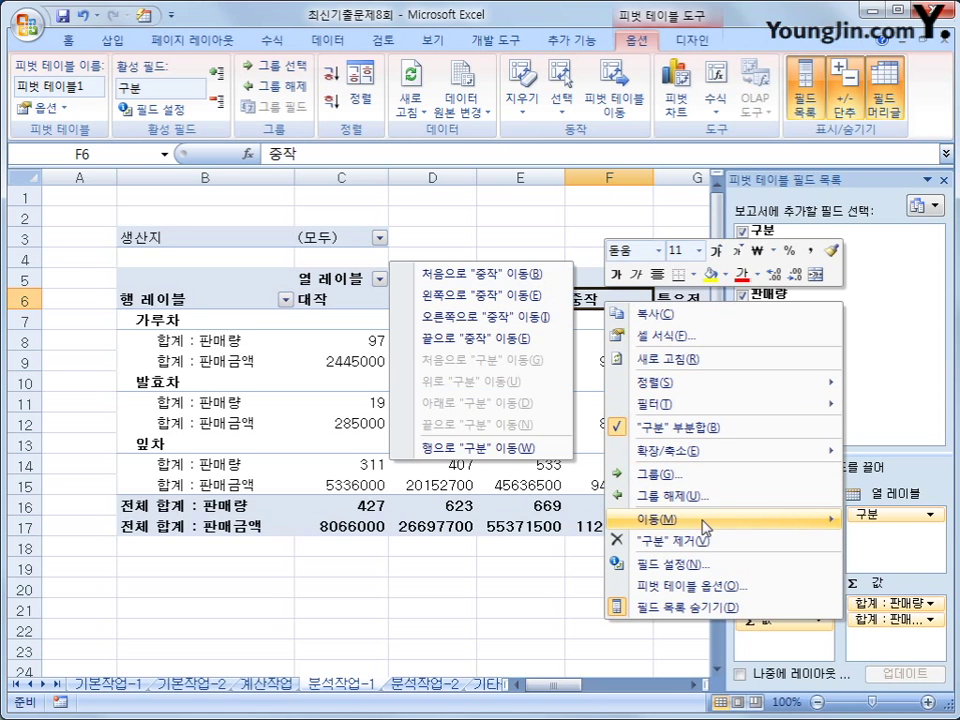
pyautogui.click(510, 297)
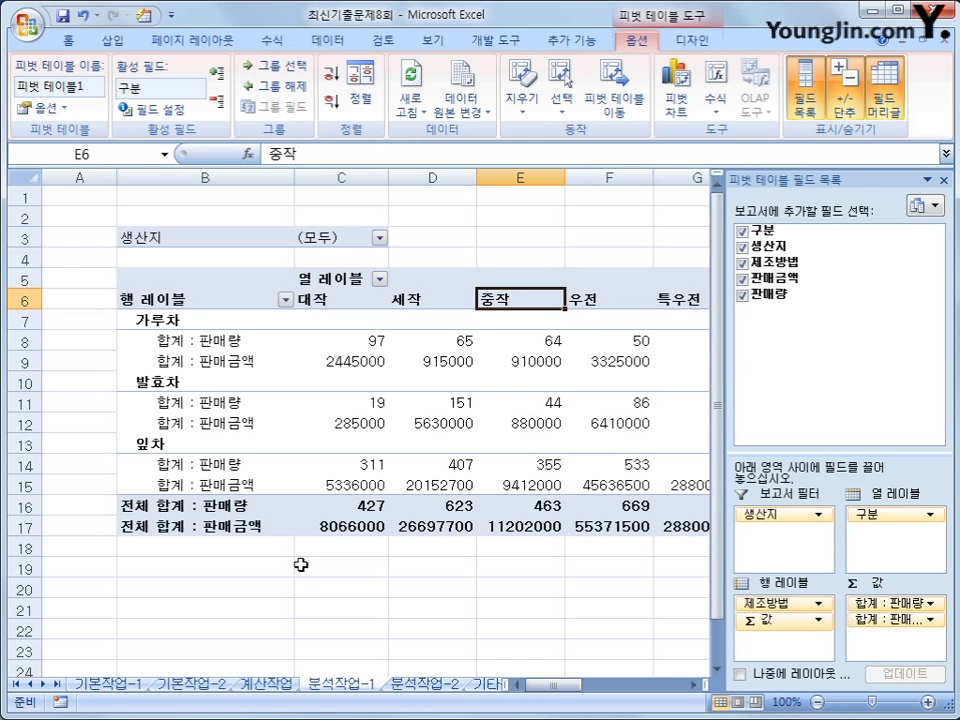
# Change the pivot table's report layout to tabular form (테이블 형식으로 표시).
pyautogui.click(160, 298)
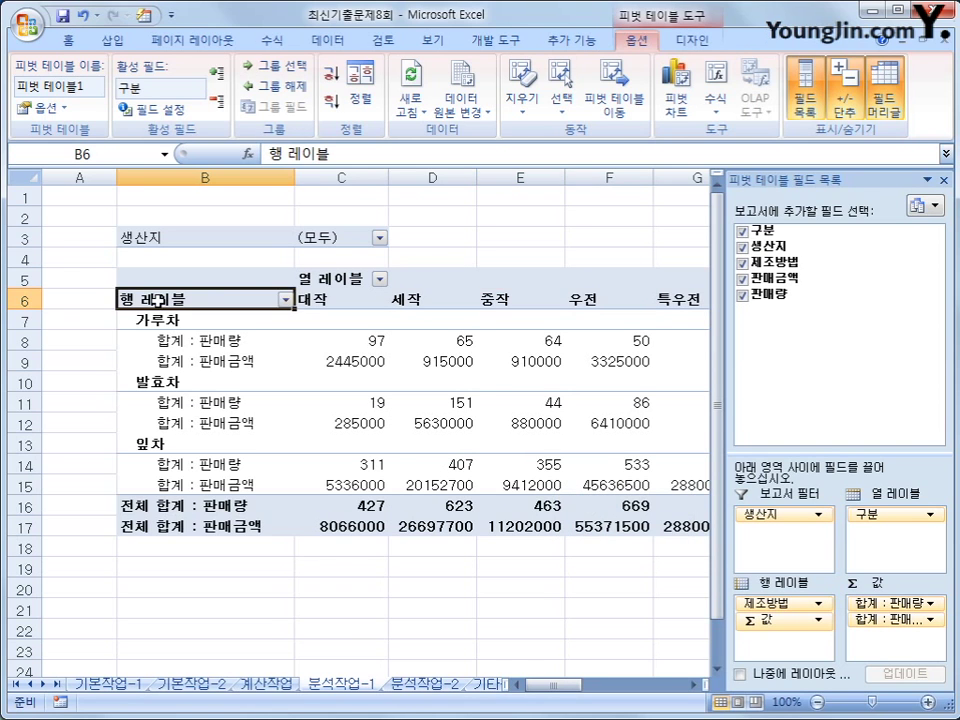
pyautogui.click(321, 276)
pyautogui.click(216, 304)
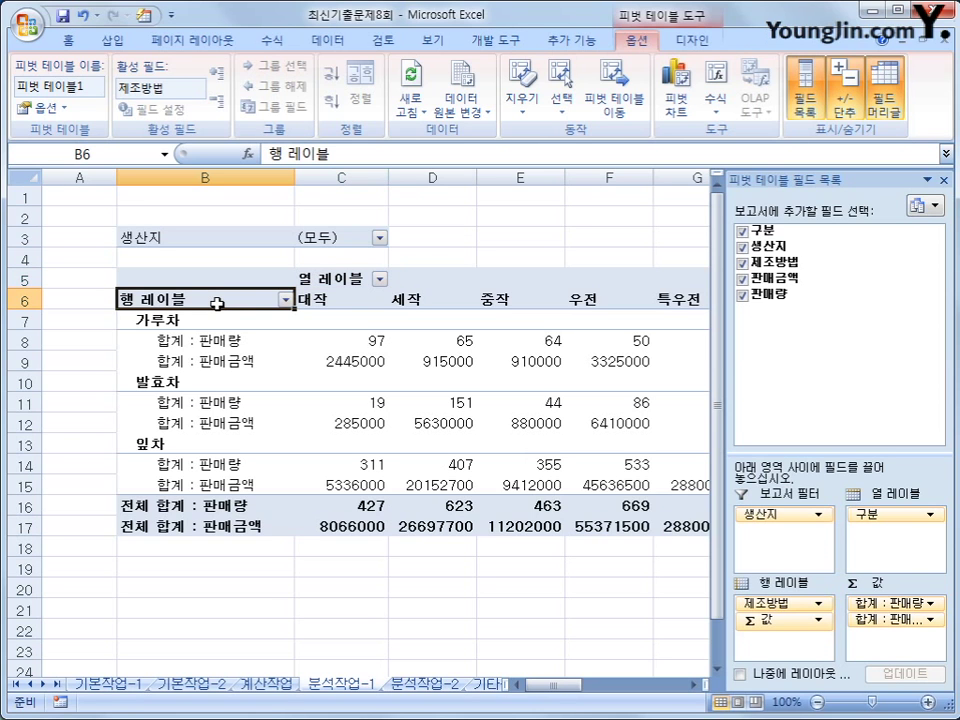
pyautogui.click(690, 40)
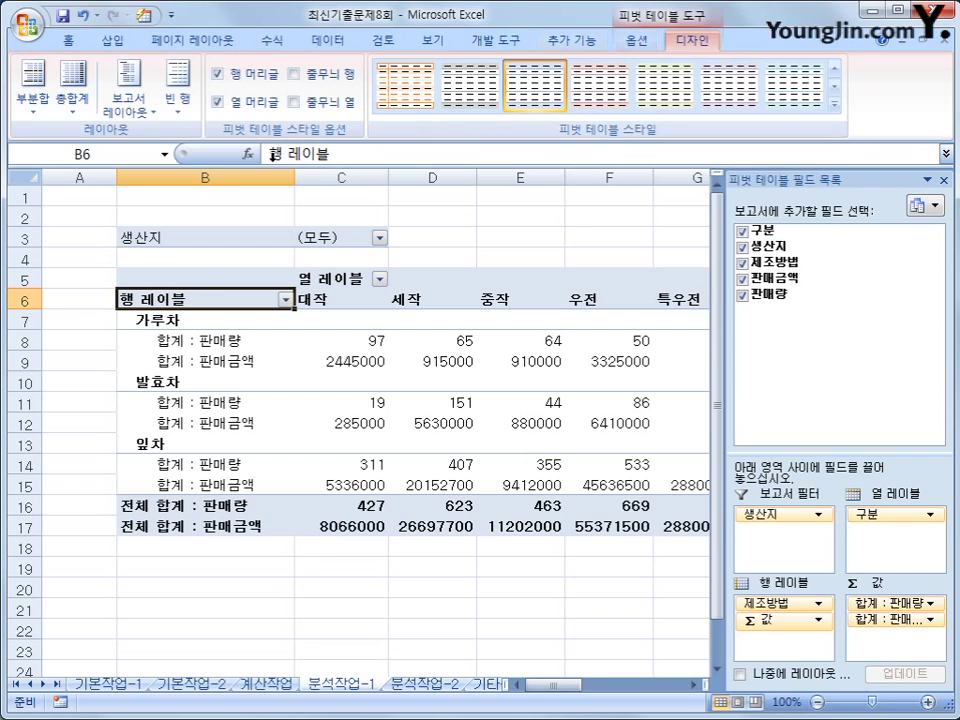
pyautogui.click(127, 100)
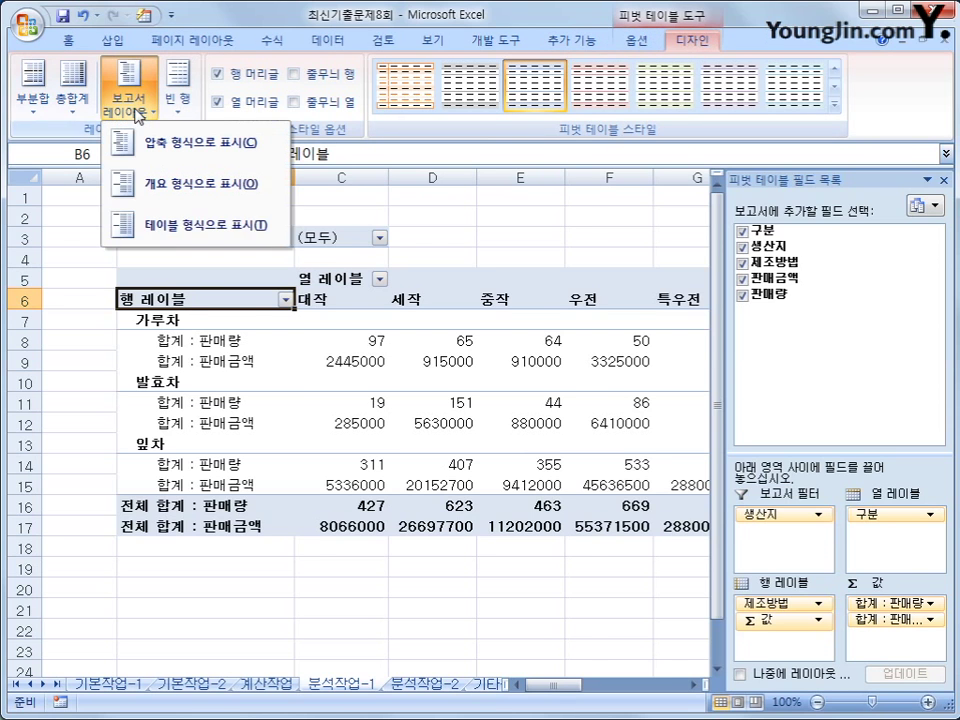
pyautogui.click(190, 236)
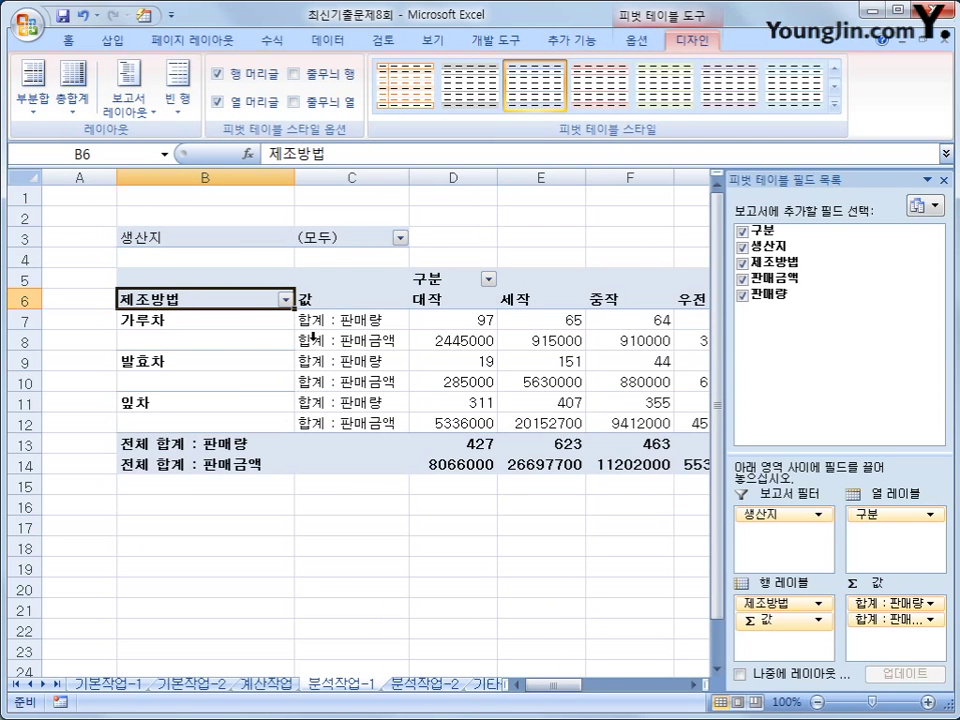
pyautogui.click(428, 279)
pyautogui.click(241, 300)
# Start a new calculated field in the pivot table and name it 판매단가.
pyautogui.click(456, 321)
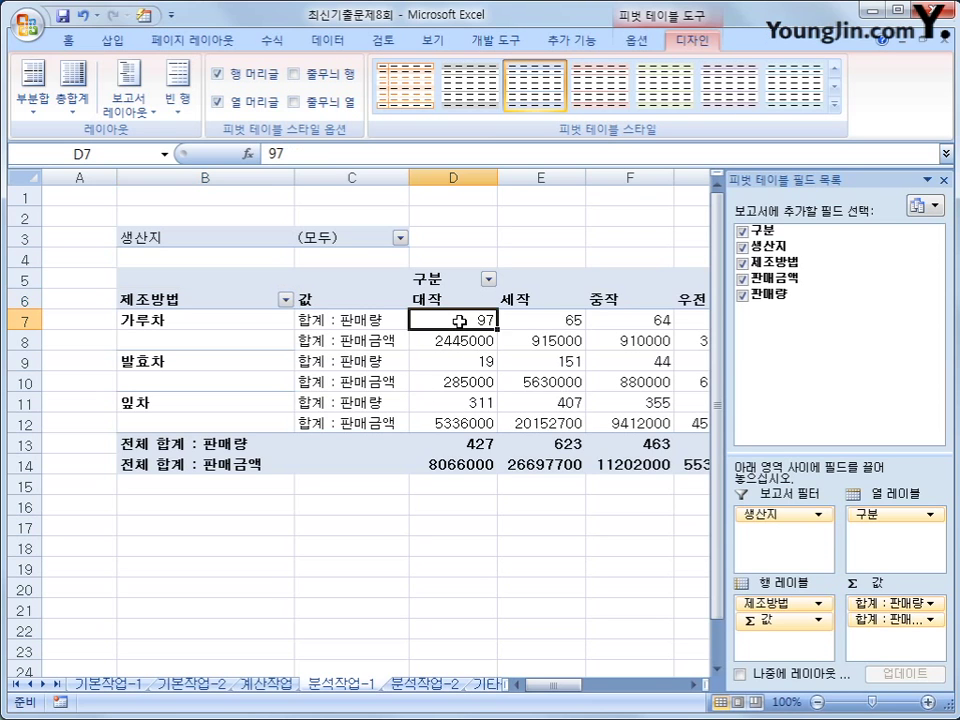
pyautogui.click(636, 41)
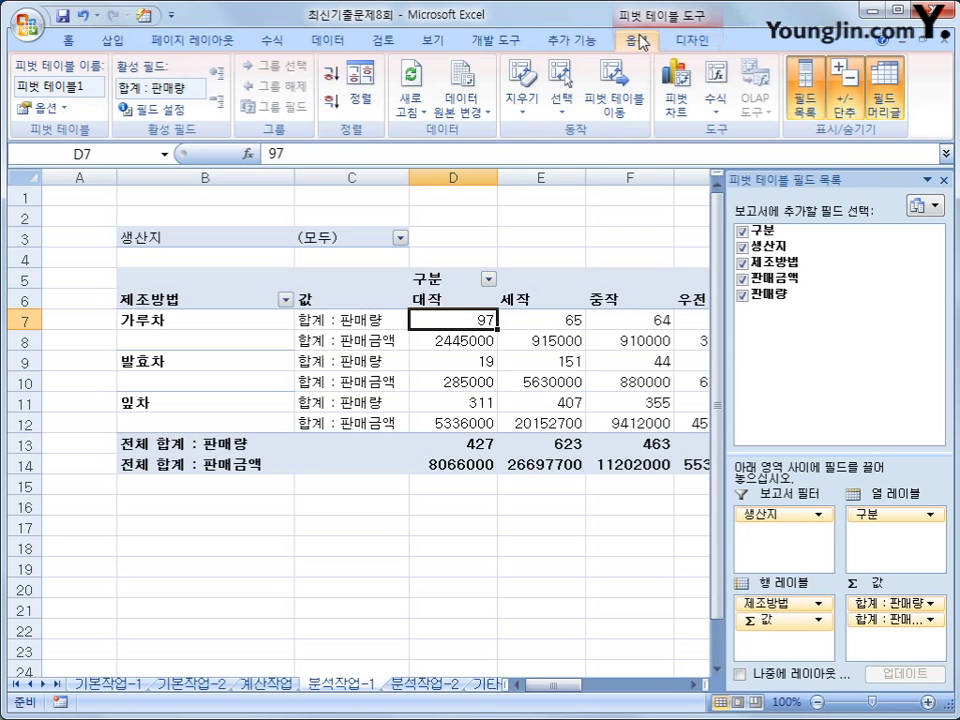
pyautogui.click(714, 110)
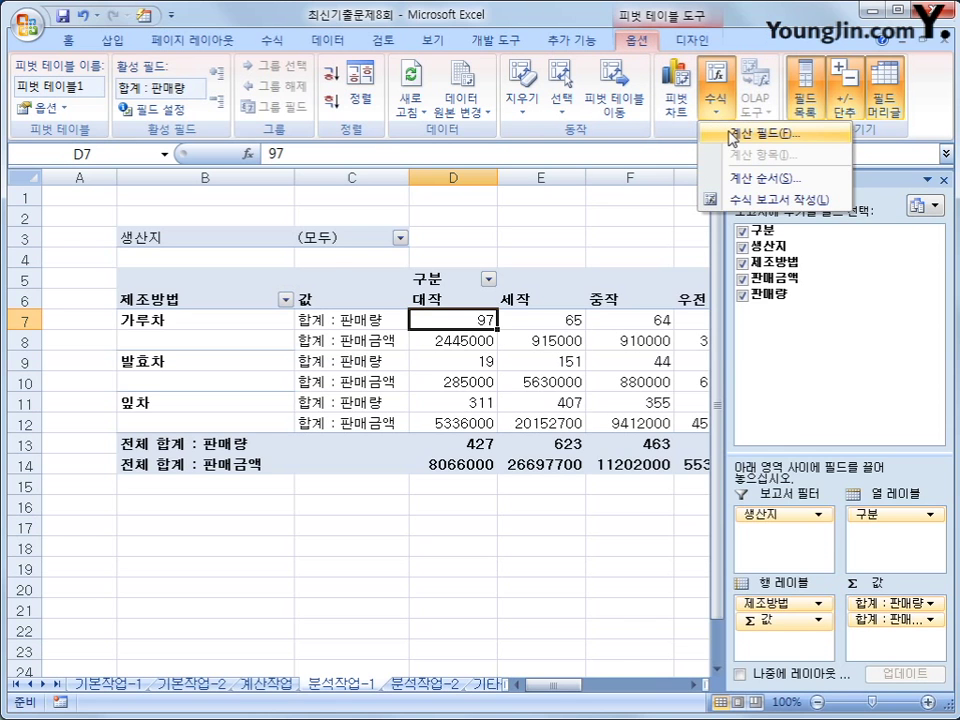
pyautogui.click(731, 135)
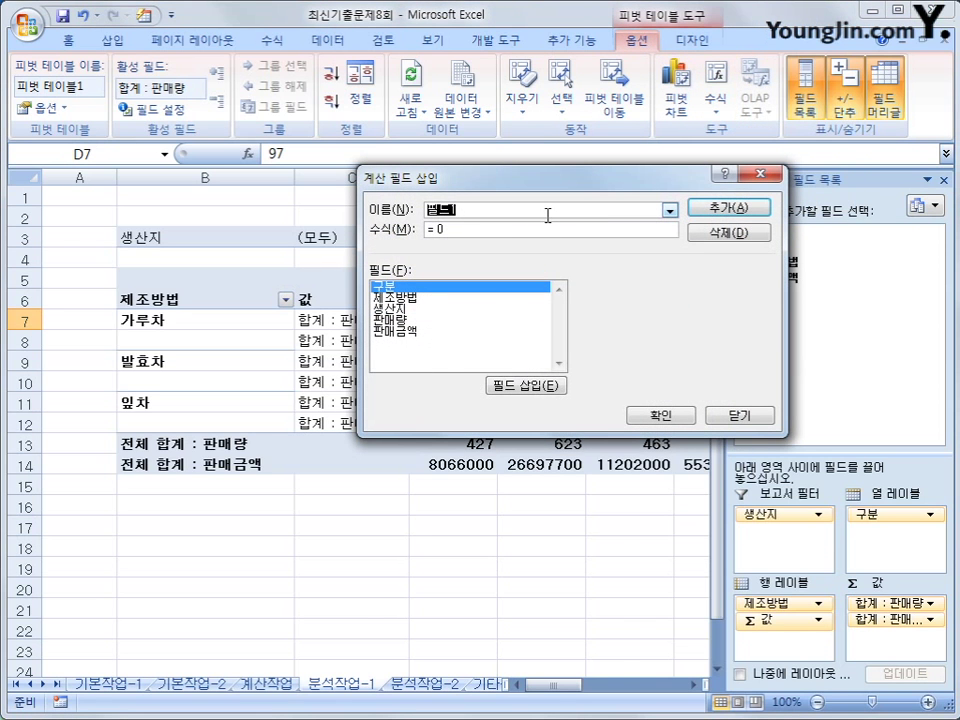
pyautogui.write('VKS')
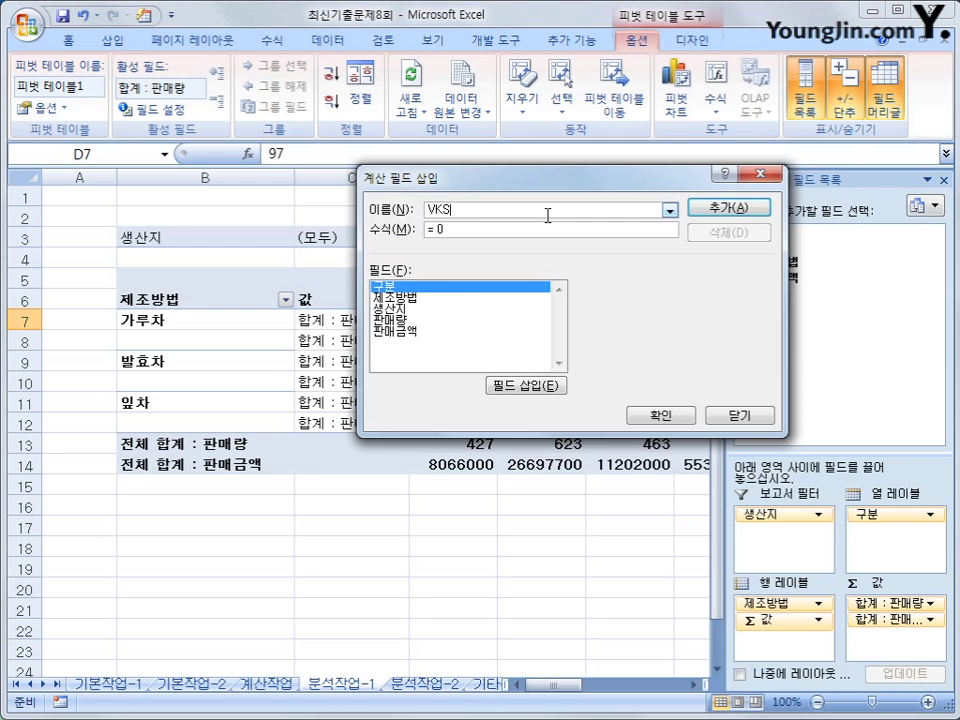
pyautogui.press('BackSpace')
pyautogui.press('BackSpace')
pyautogui.press('BackSpace')
pyautogui.write('판ㅁㅐ단가')
# Define the 판매단가 formula as = 판매금액/판매량 and add the calculated field to the pivot table.
pyautogui.press('Tab')
pyautogui.write('ㅋ')
pyautogui.press('BackSpace')
pyautogui.write('=')
pyautogui.doubleClick(418, 333)
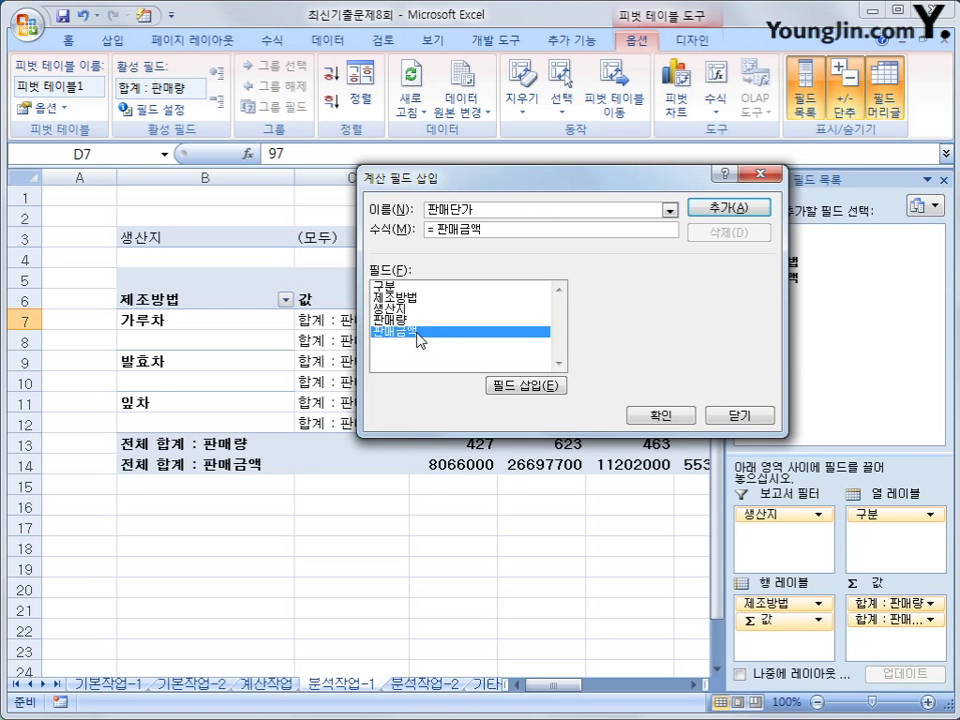
pyautogui.write('/')
pyautogui.doubleClick(420, 320)
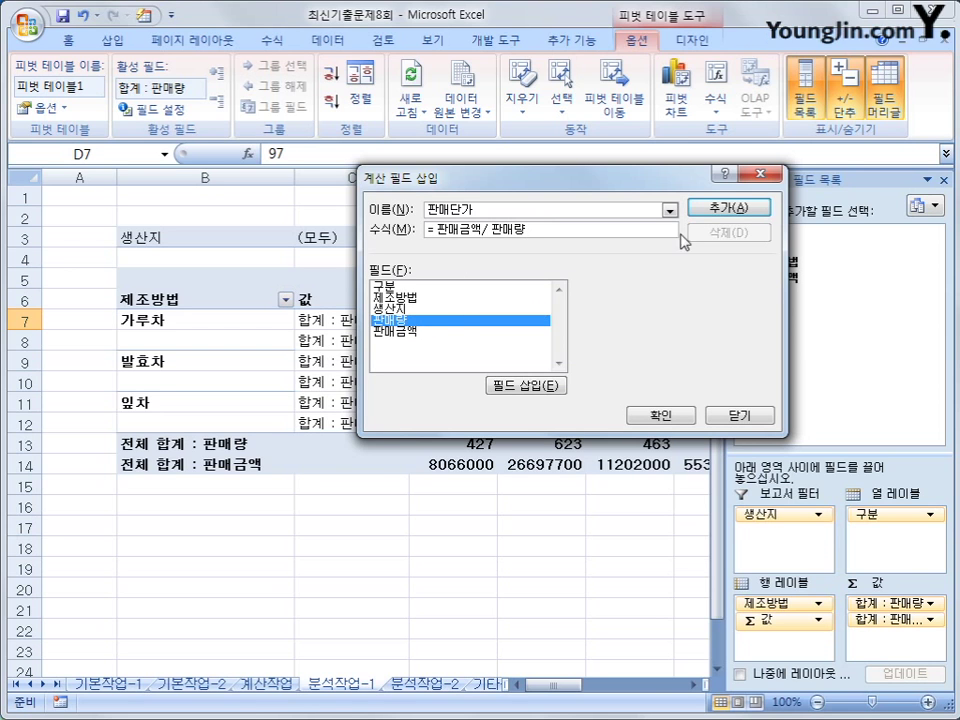
pyautogui.click(736, 208)
pyautogui.click(737, 416)
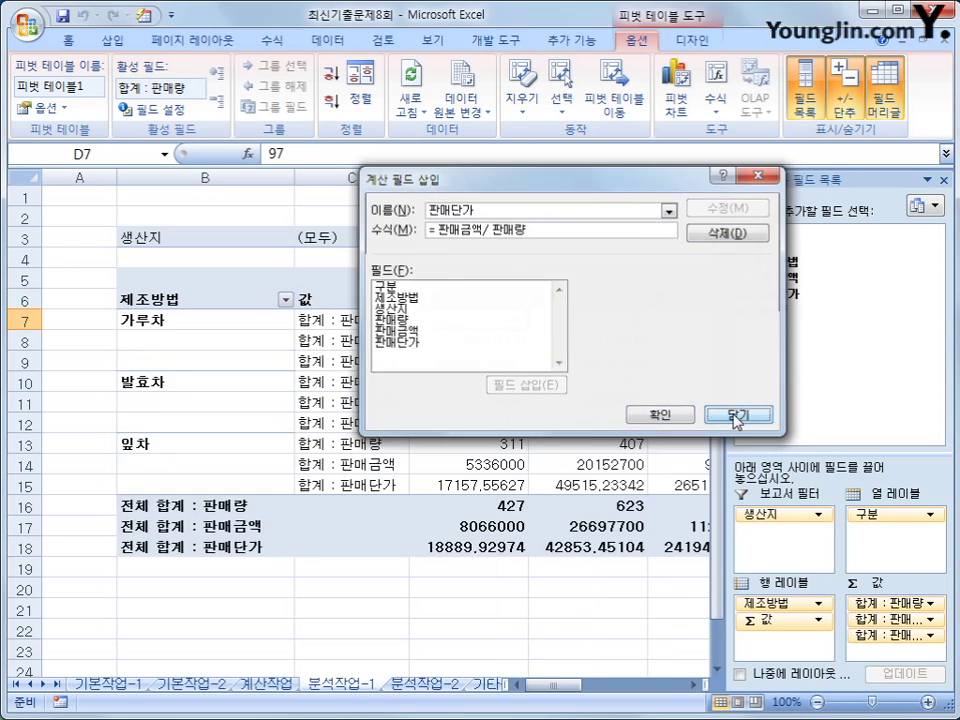
# Format the 합계 : 판매금액 values with the 회계 category and the currency symbol set to 없음.
pyautogui.click(372, 361)
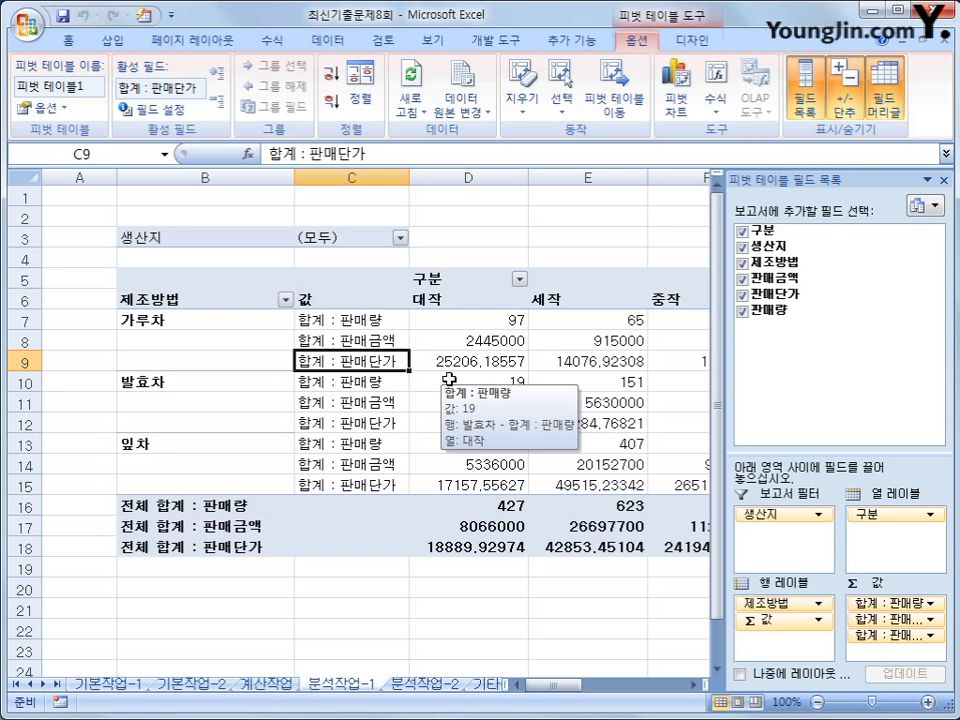
pyautogui.click(380, 340)
pyautogui.rightClick(381, 345)
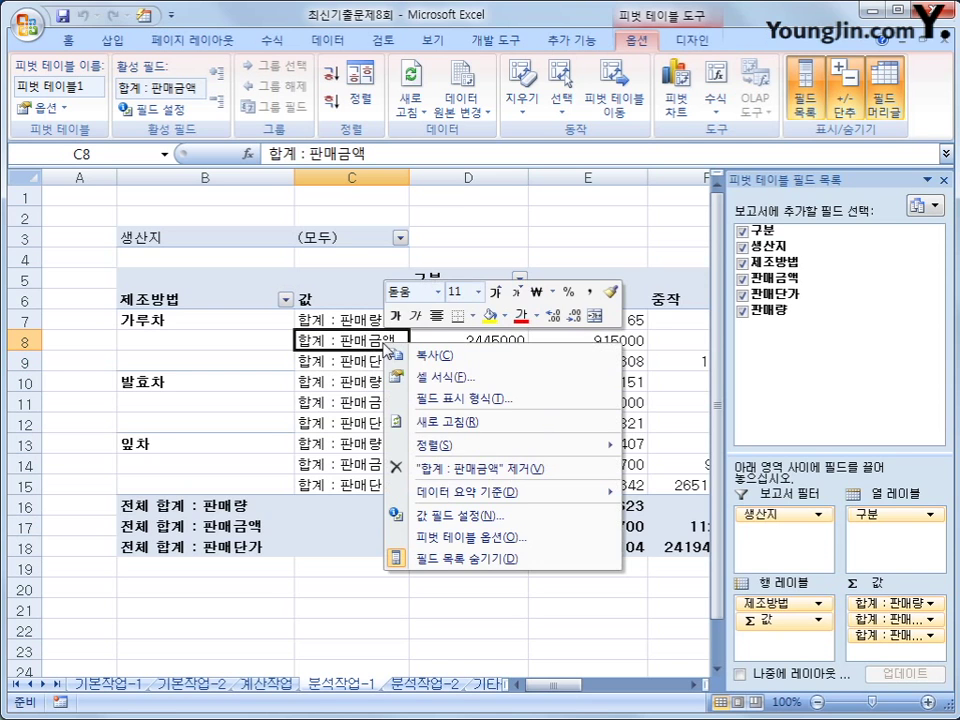
pyautogui.click(504, 400)
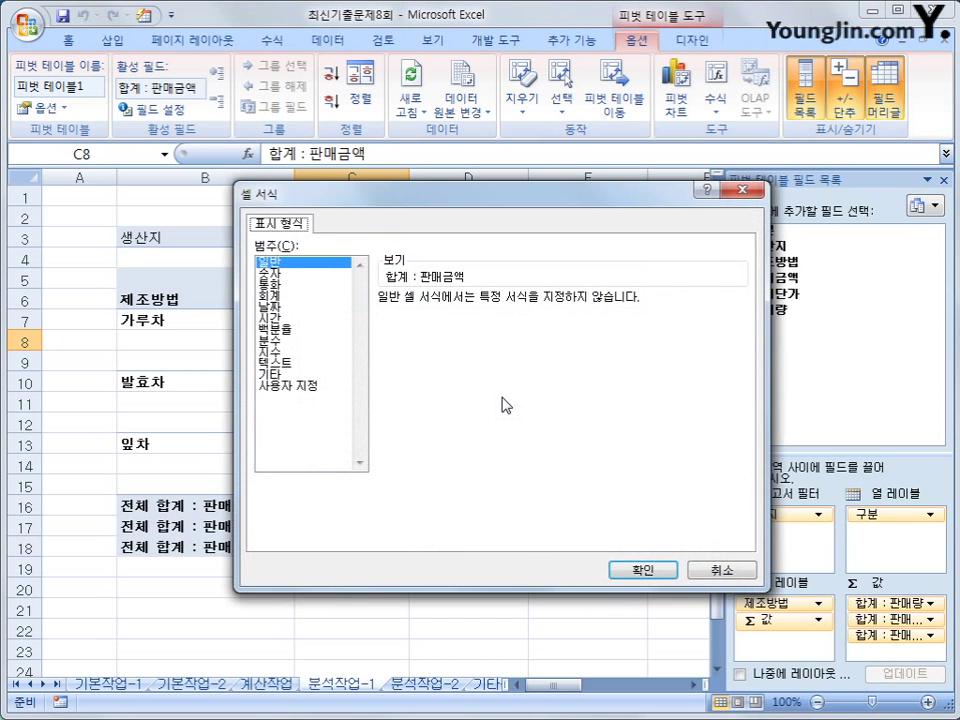
pyautogui.click(304, 297)
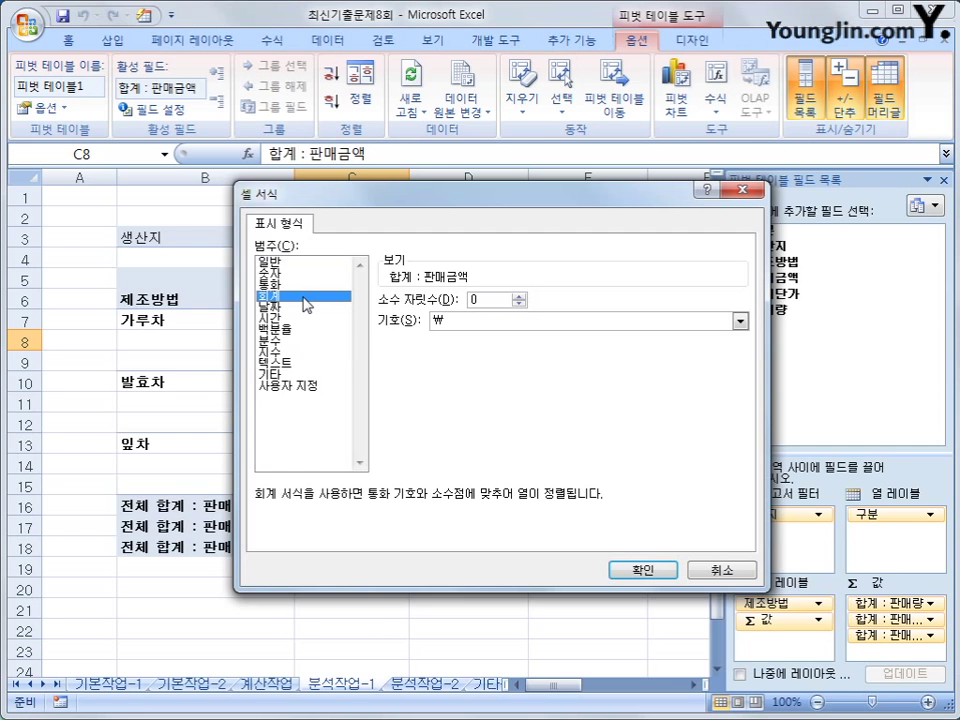
pyautogui.click(465, 321)
pyautogui.click(467, 336)
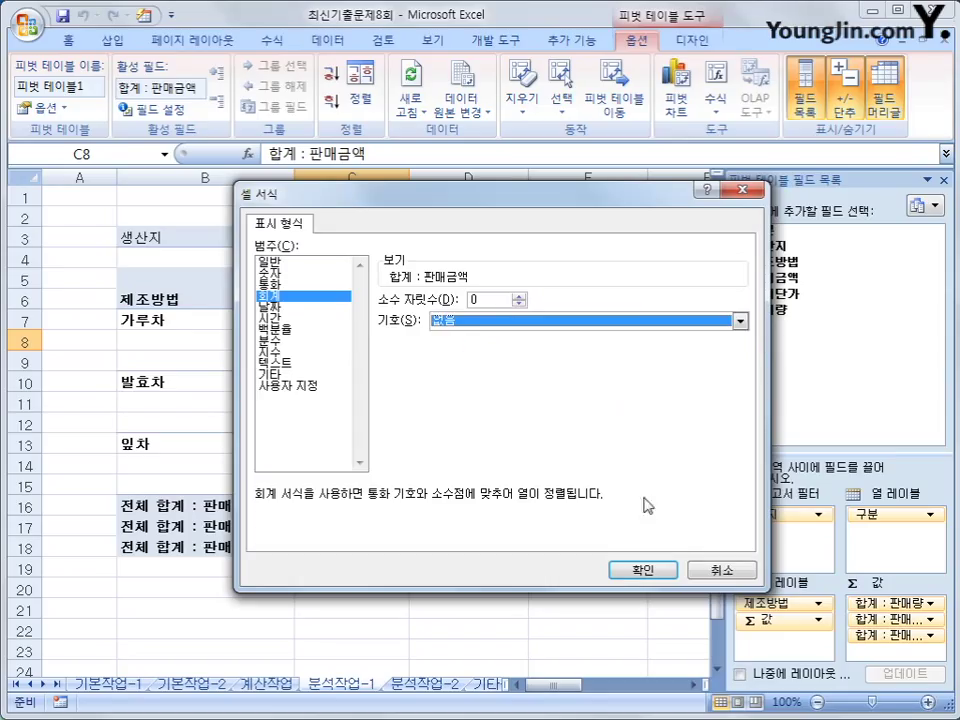
pyautogui.click(645, 571)
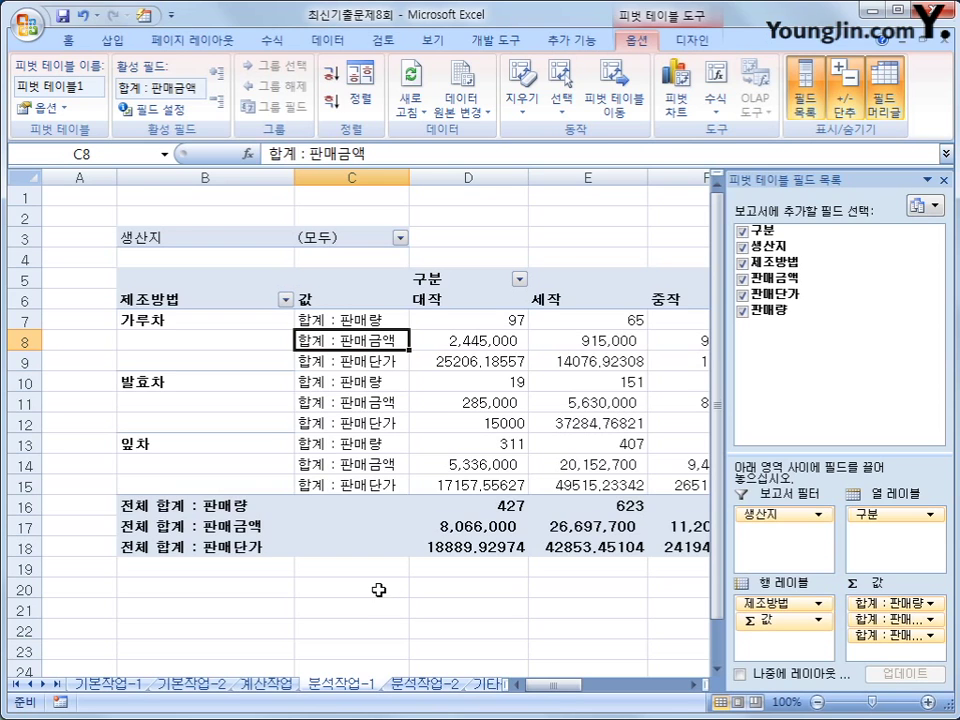
# Apply the 보고서 3 AutoFormat style to the pivot table.
pyautogui.moveTo(499, 384)
pyautogui.click(145, 15)
pyautogui.click(487, 283)
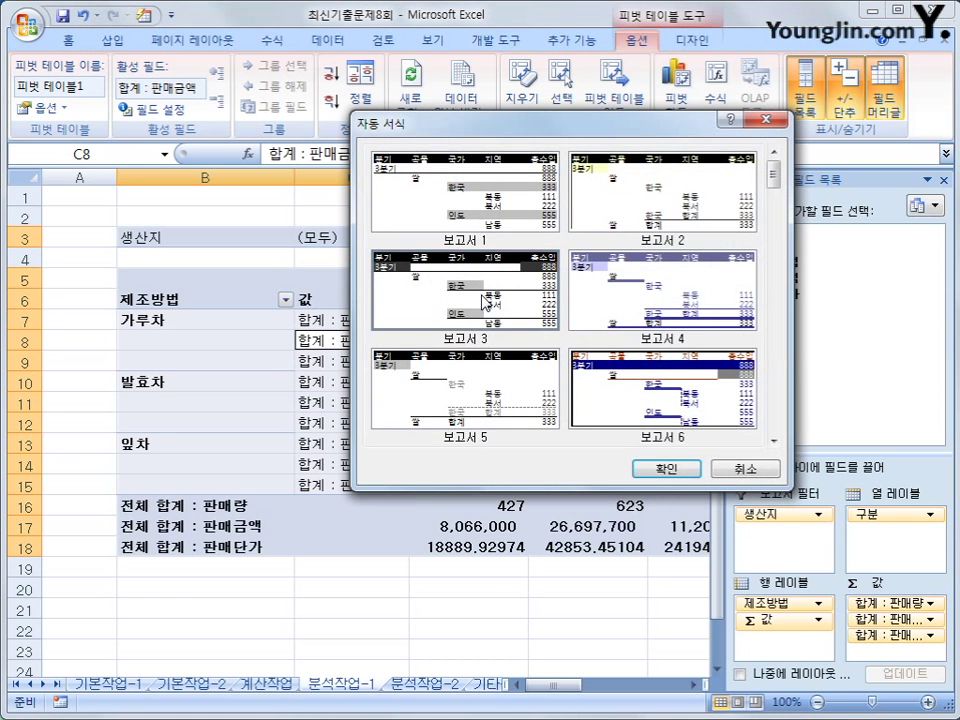
pyautogui.click(645, 468)
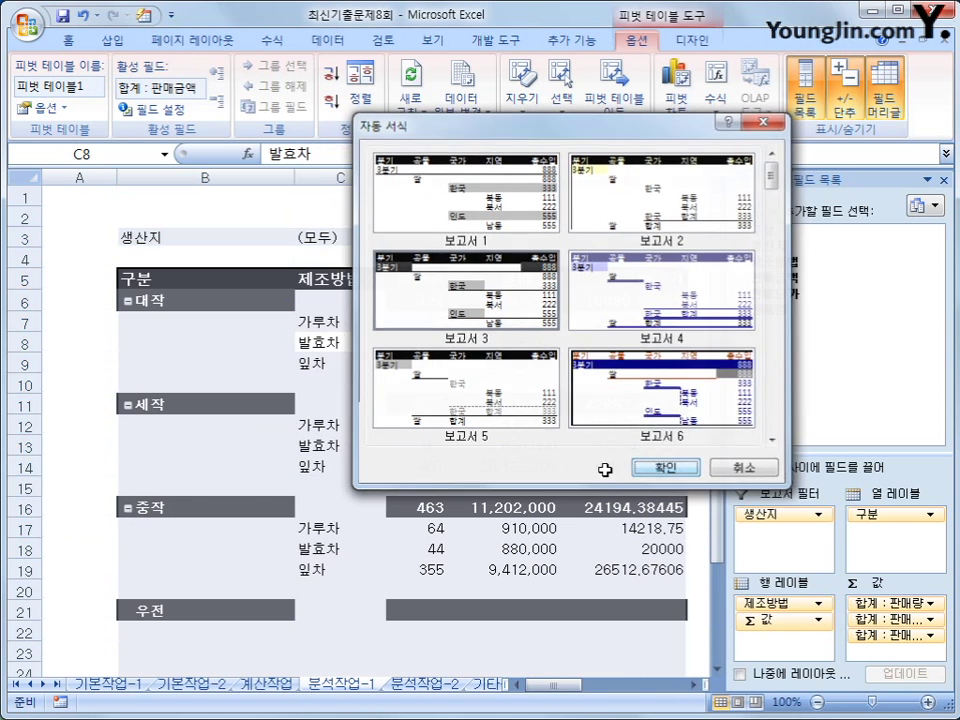
# Examine the formatted pivot table from the 대작 group down to the 총합계 row.
pyautogui.click(416, 300)
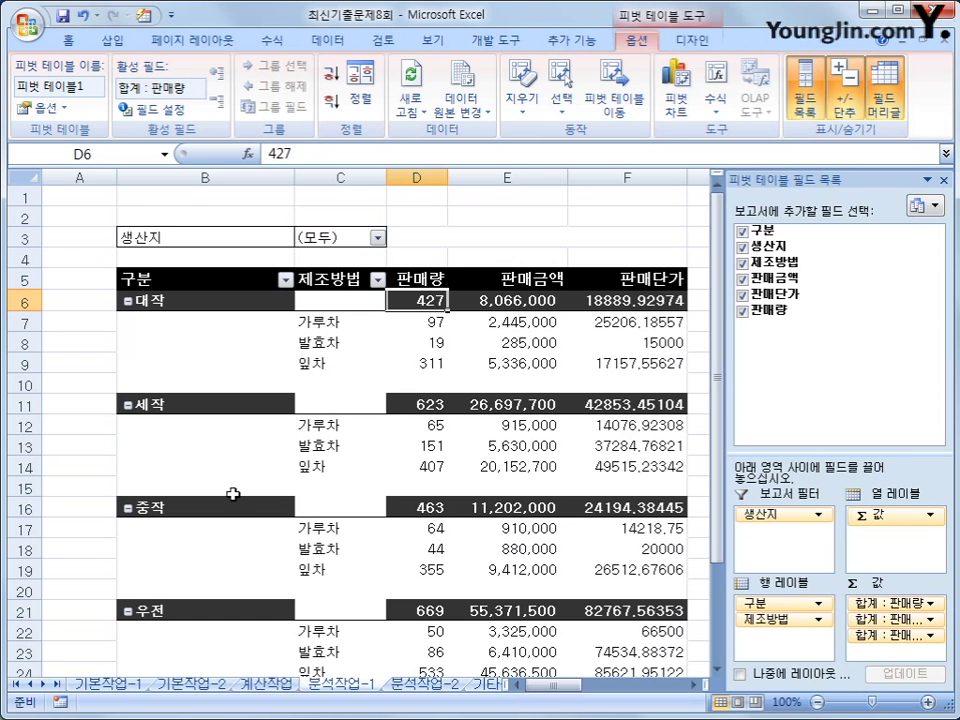
pyautogui.scroll(-2, 235, 595)
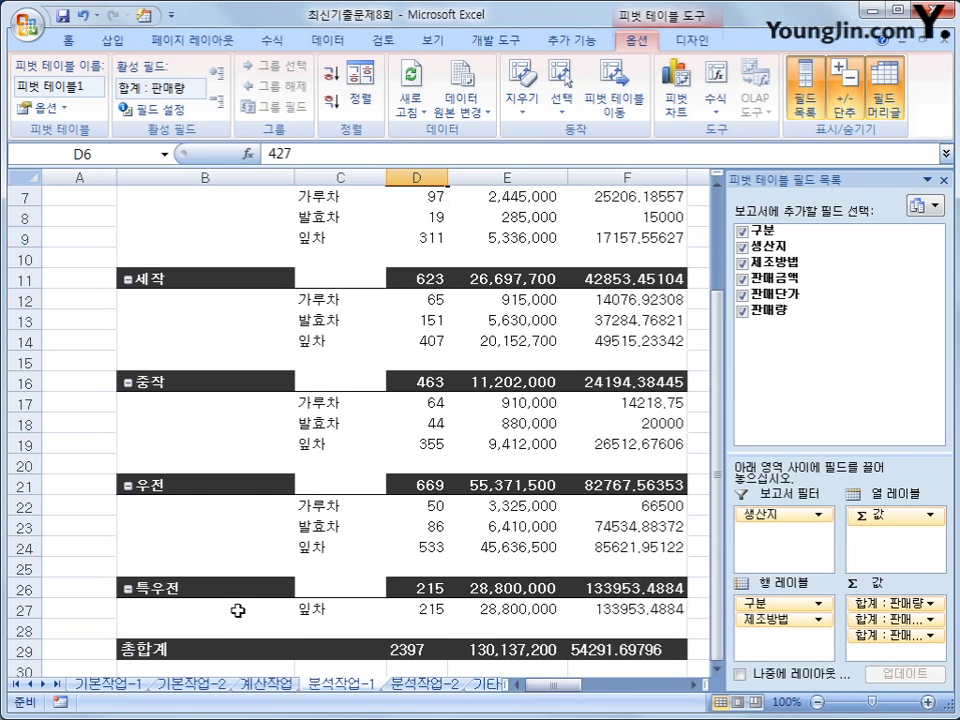
pyautogui.scroll(2, 465, 620)
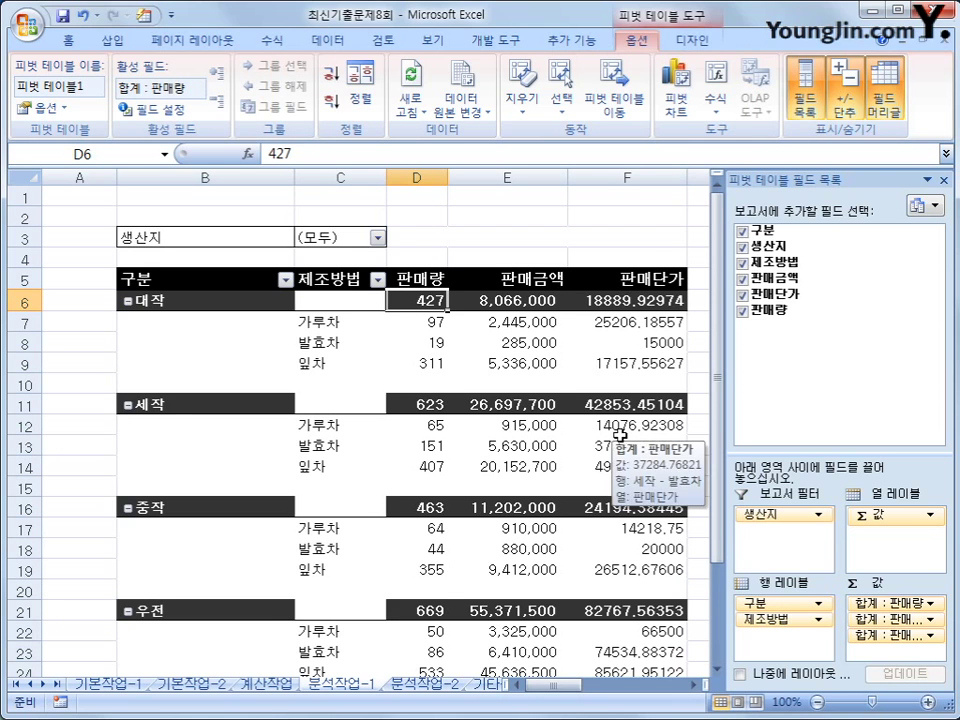
pyautogui.scroll(-3, 642, 430)
pyautogui.moveTo(642, 430)
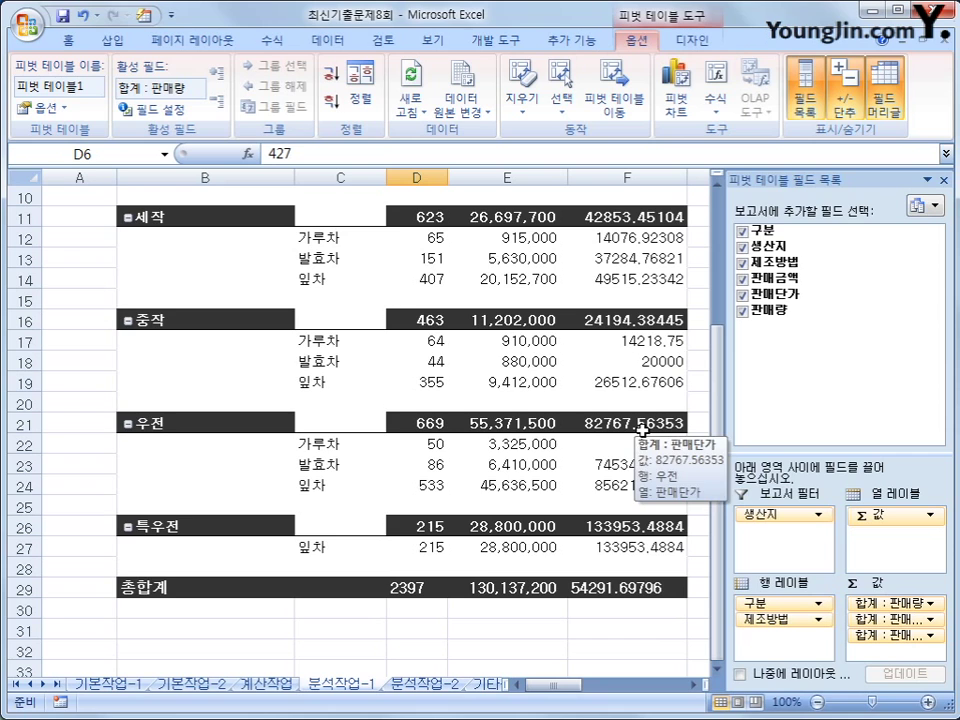
pyautogui.click(614, 589)
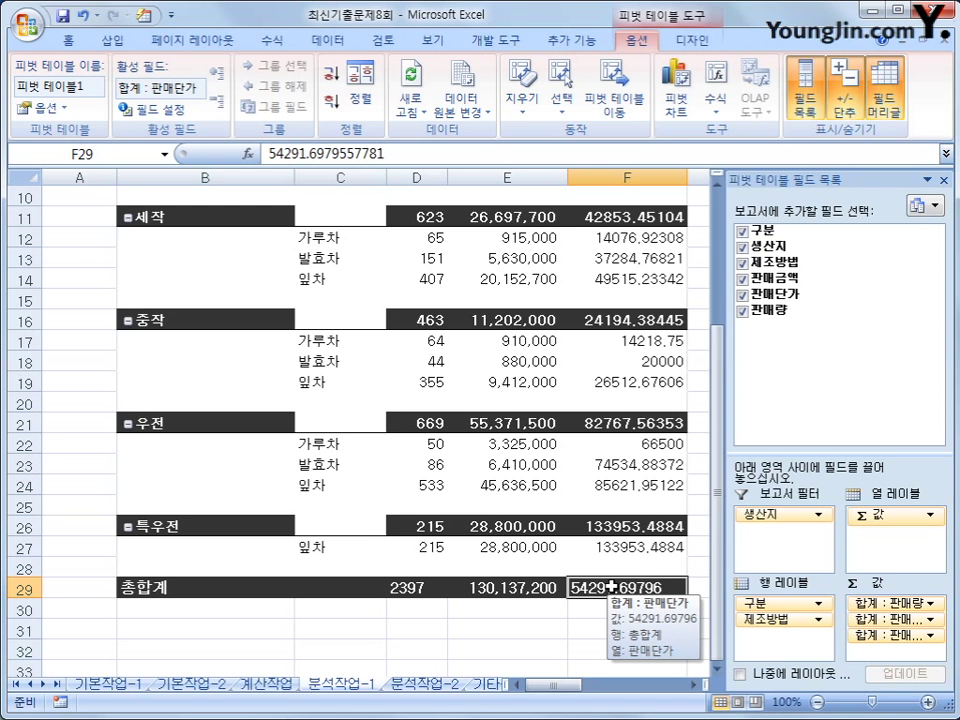
pyautogui.click(534, 614)
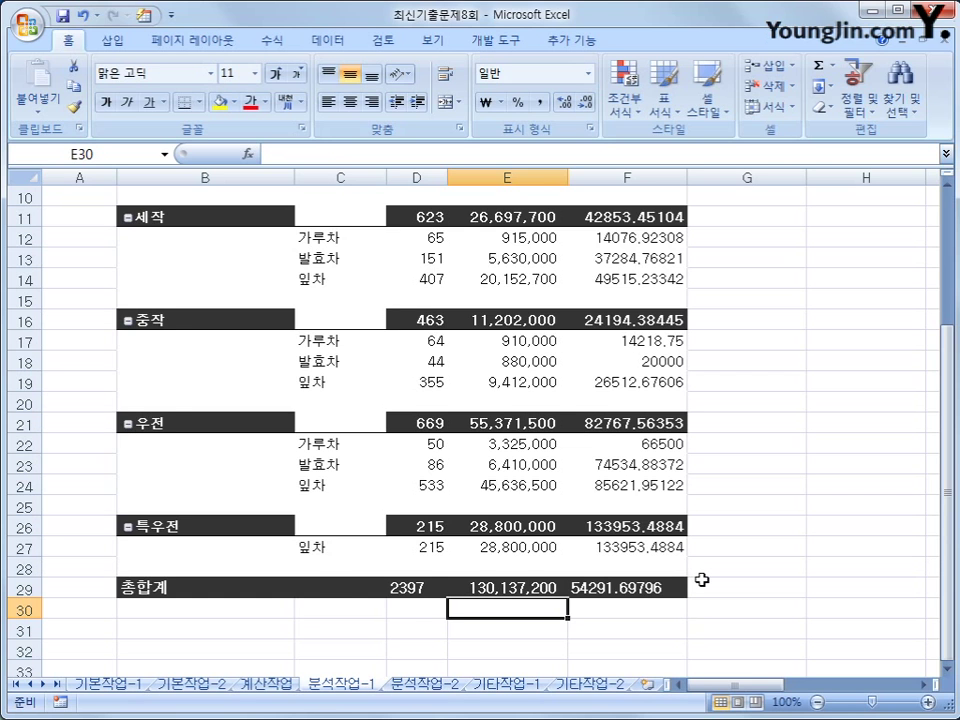
pyautogui.scroll(3, 702, 579)
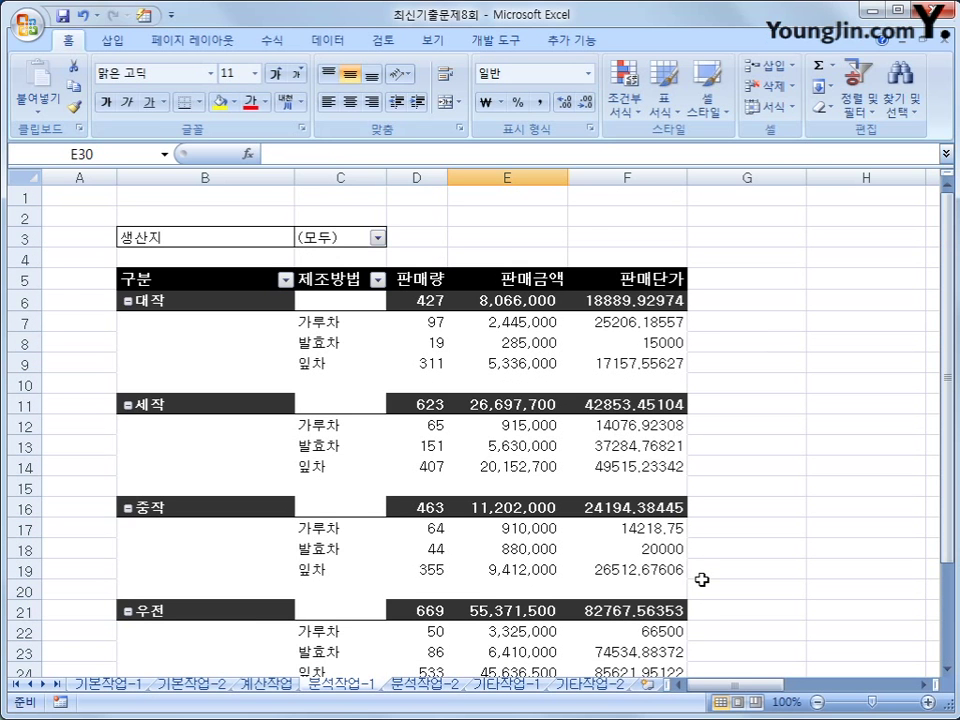
# On sheet 분석작업-2, start recording a macro named 구분별_하위상품정보, stored in the current workbook, from cell B1.
pyautogui.hotkey('ctrl', 'pagedown')
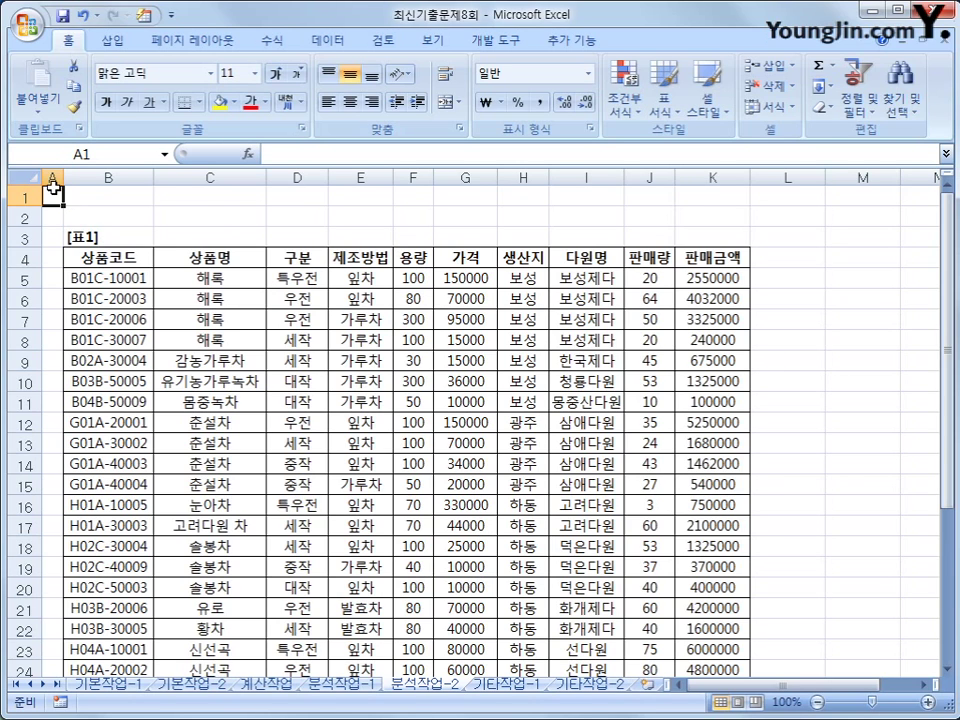
pyautogui.click(112, 205)
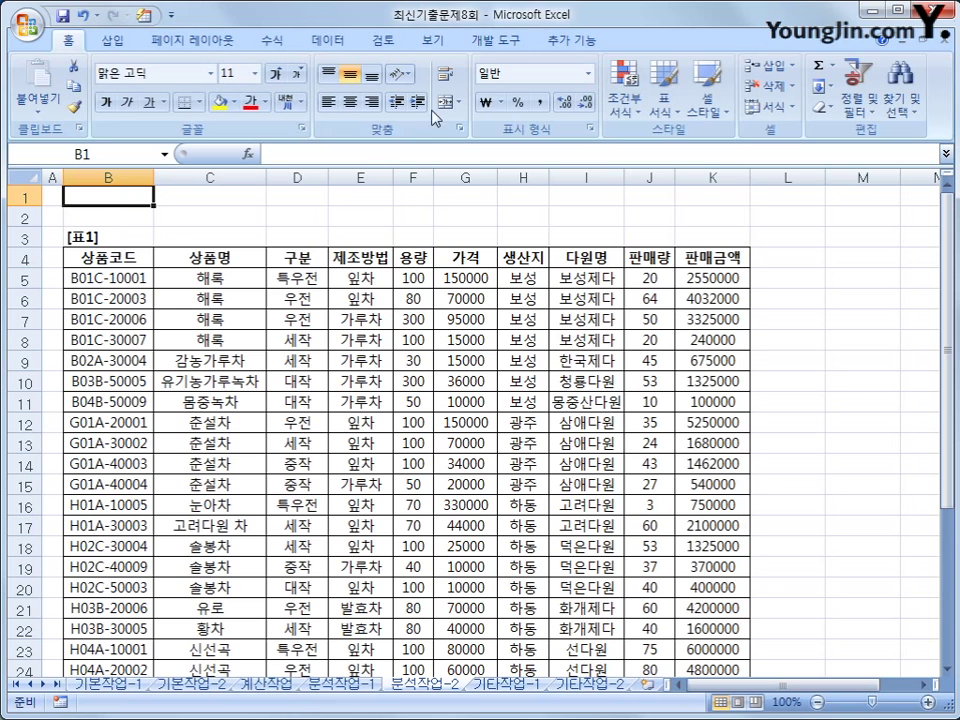
pyautogui.click(496, 40)
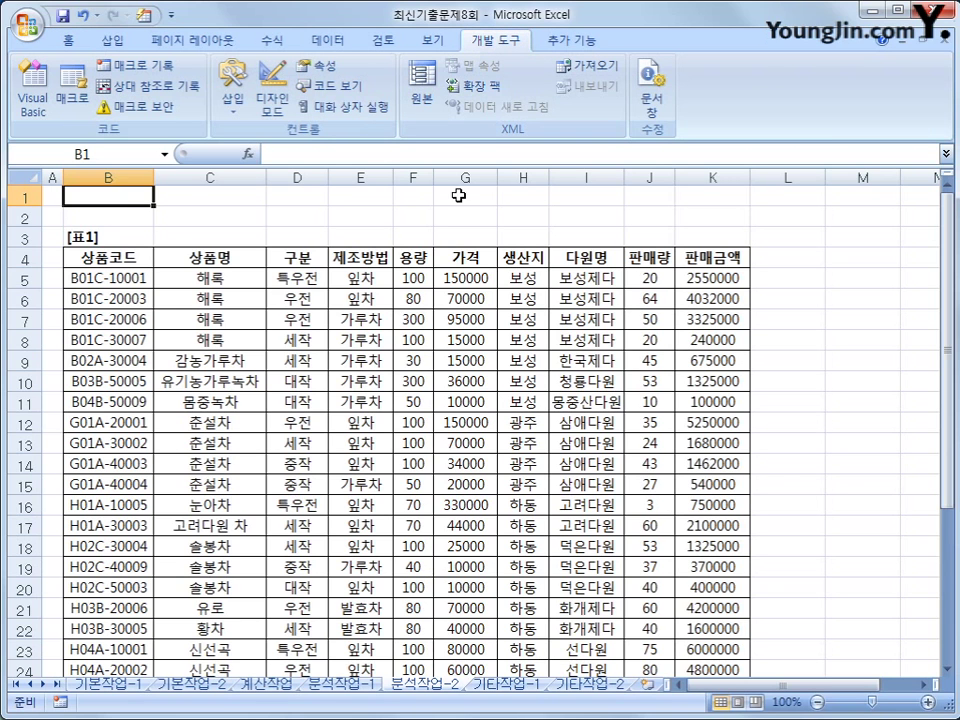
pyautogui.click(133, 65)
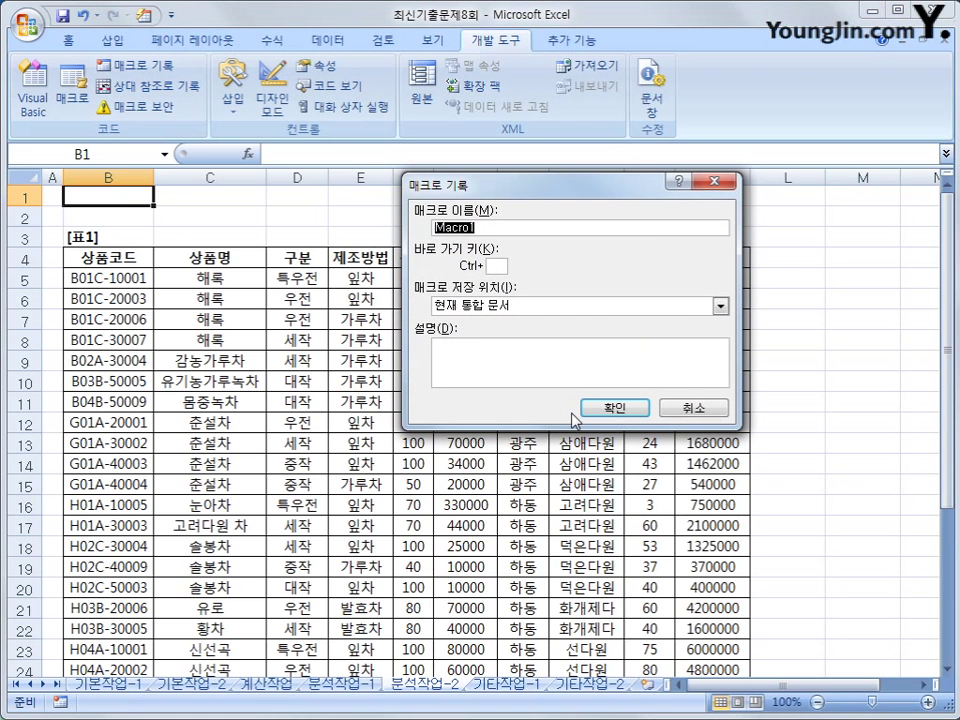
pyautogui.write('ㄱ')
pyautogui.write('구분별')
pyautogui.write('_')
pyautogui.write('합계')
pyautogui.write('상품정보')
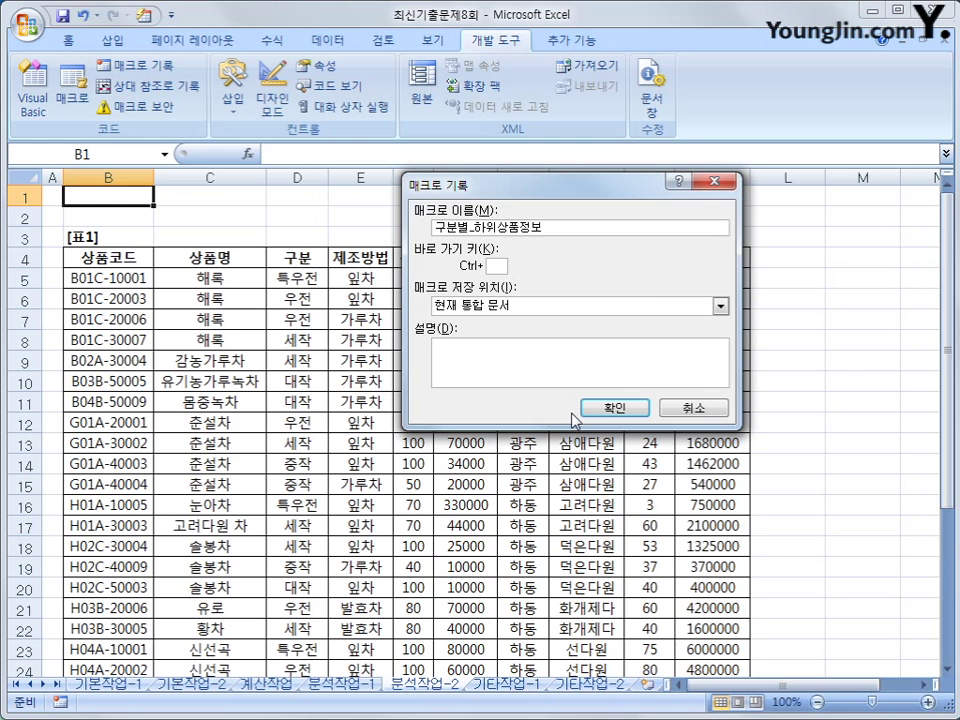
pyautogui.click(614, 408)
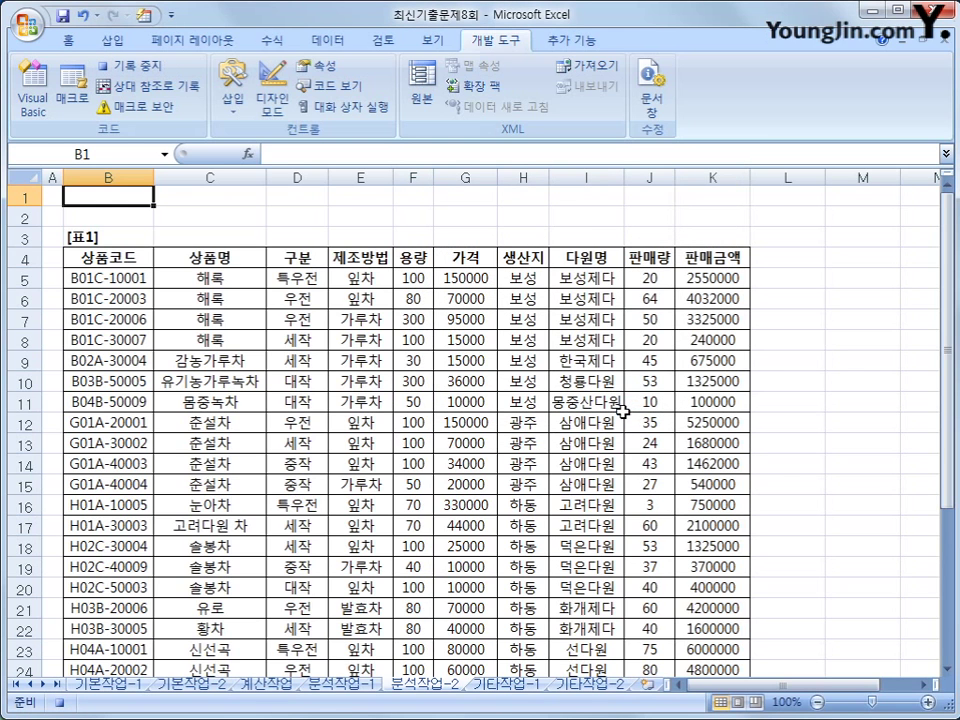
# Sort the [표1] data in descending order by the 구분 column.
pyautogui.click(298, 259)
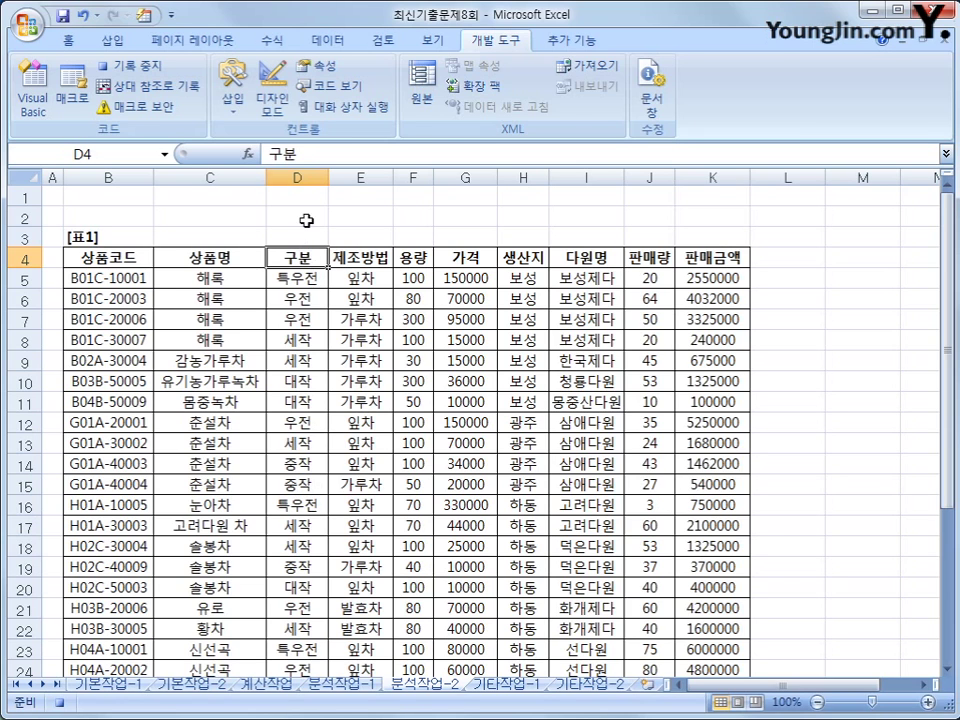
pyautogui.click(324, 40)
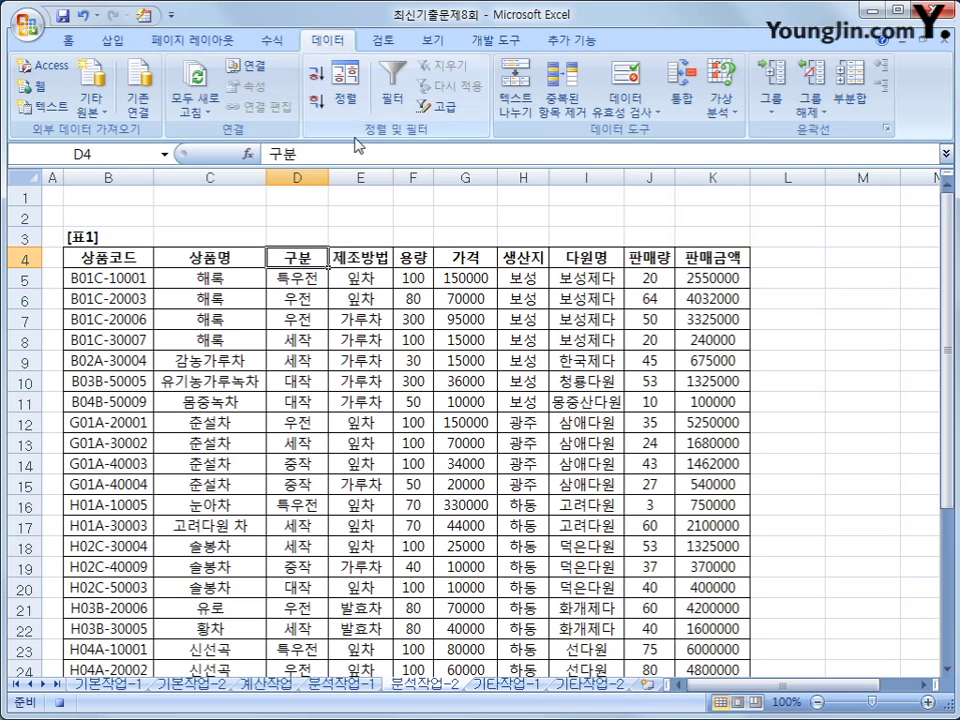
pyautogui.click(316, 101)
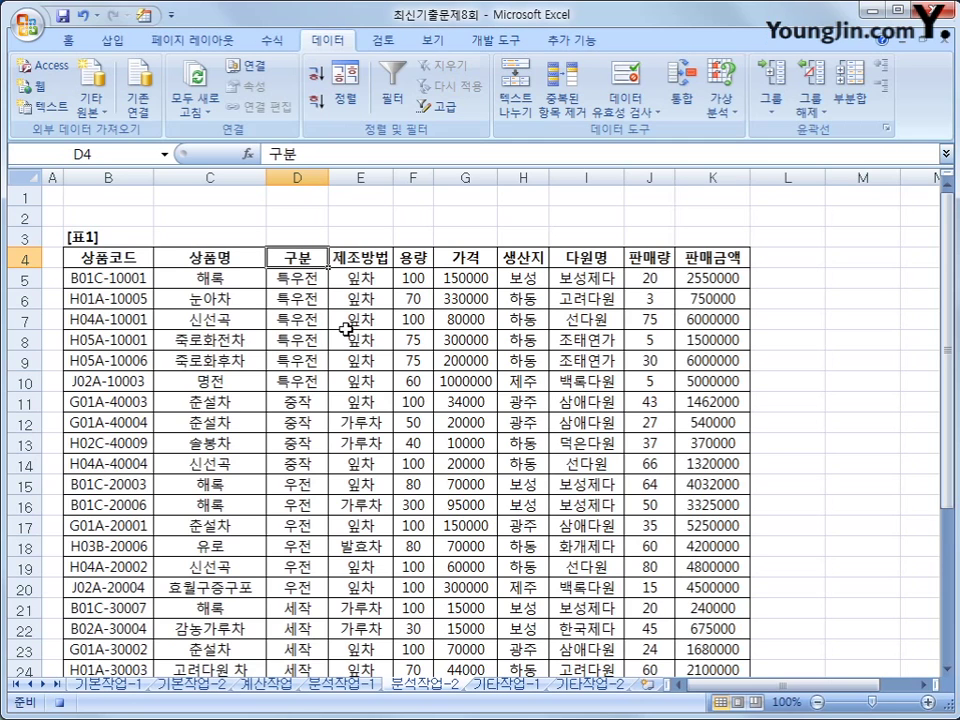
# Turn on filtering for [표1] and filter the 가격 column to show only the 하위 30 %.
pyautogui.click(392, 88)
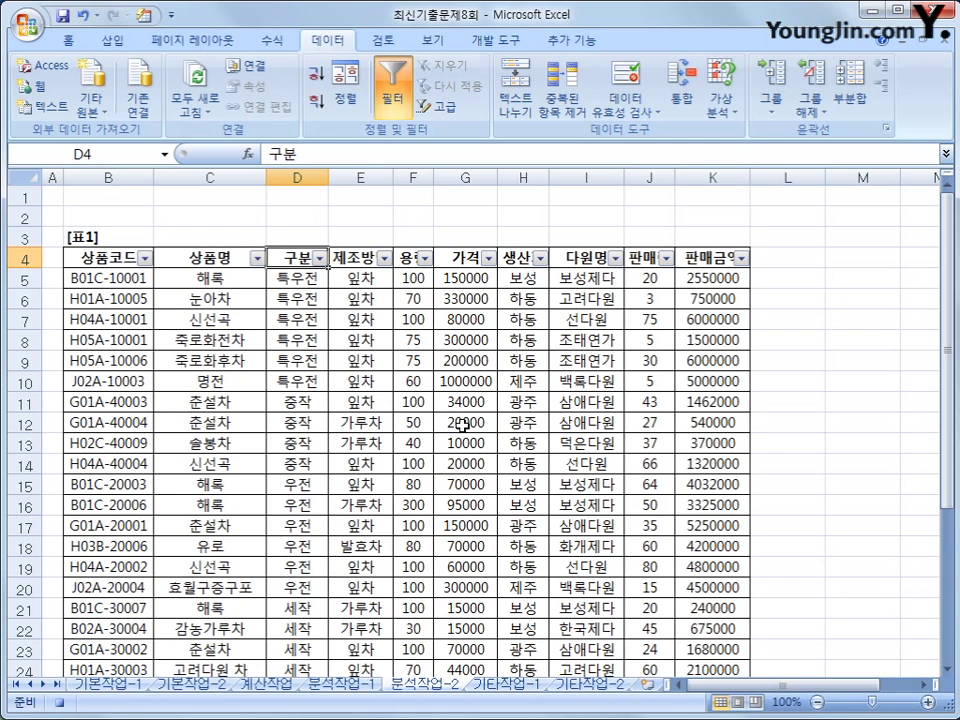
pyautogui.click(488, 258)
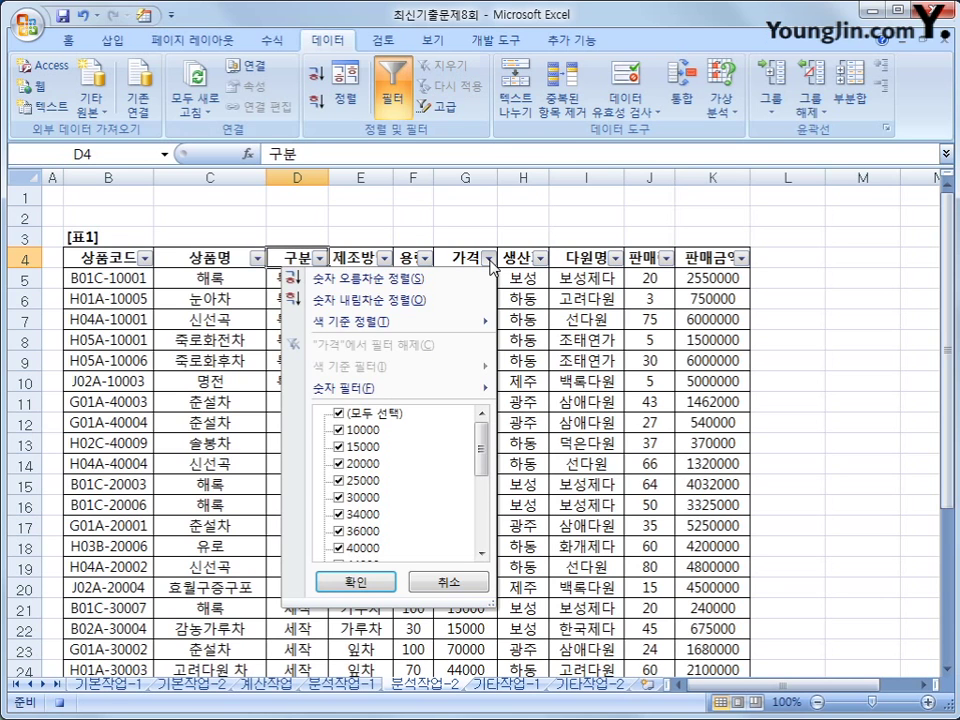
pyautogui.click(489, 260)
pyautogui.click(489, 260)
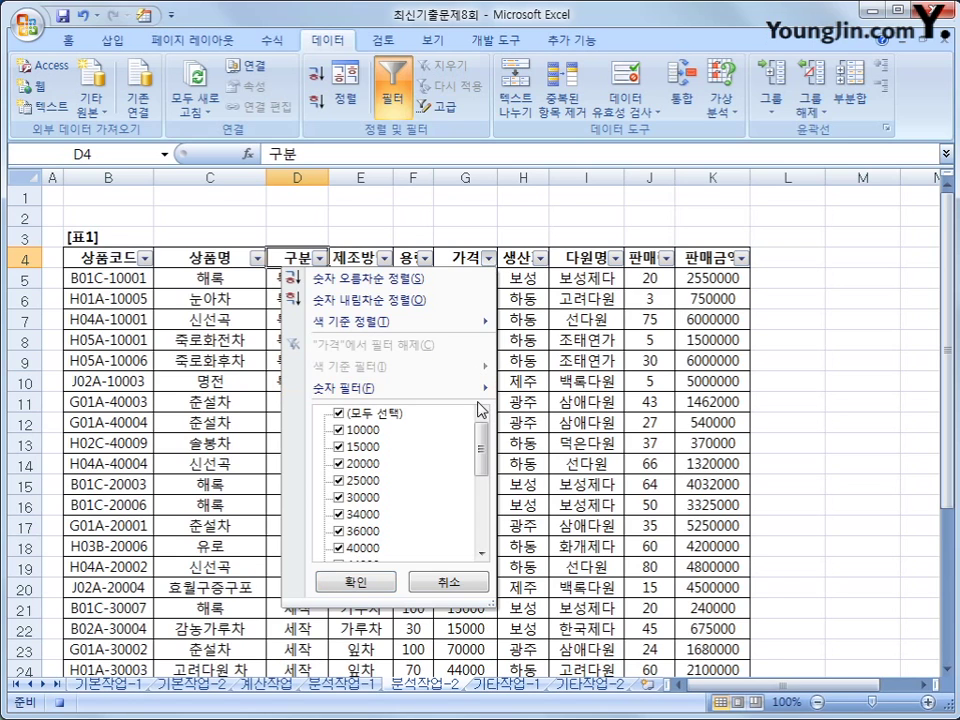
pyautogui.moveTo(478, 395)
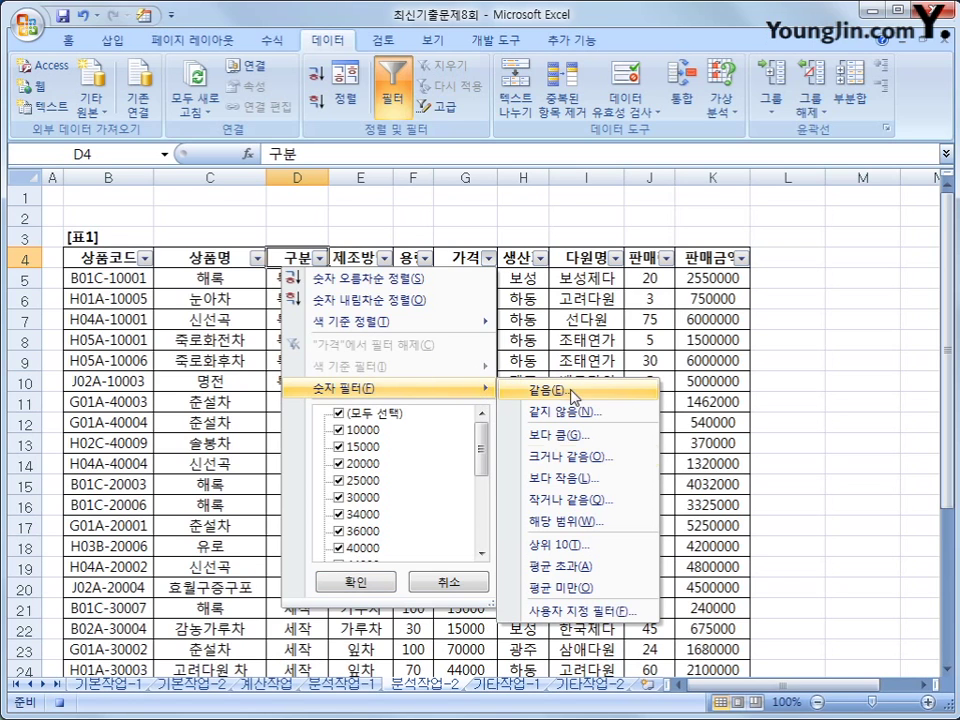
pyautogui.click(566, 553)
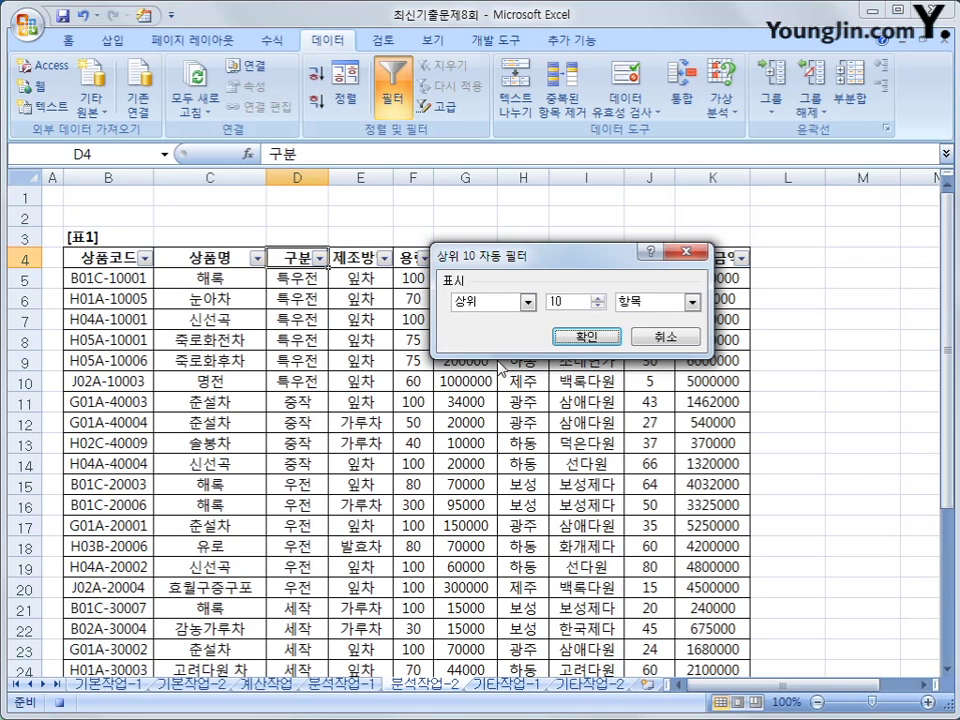
pyautogui.click(529, 302)
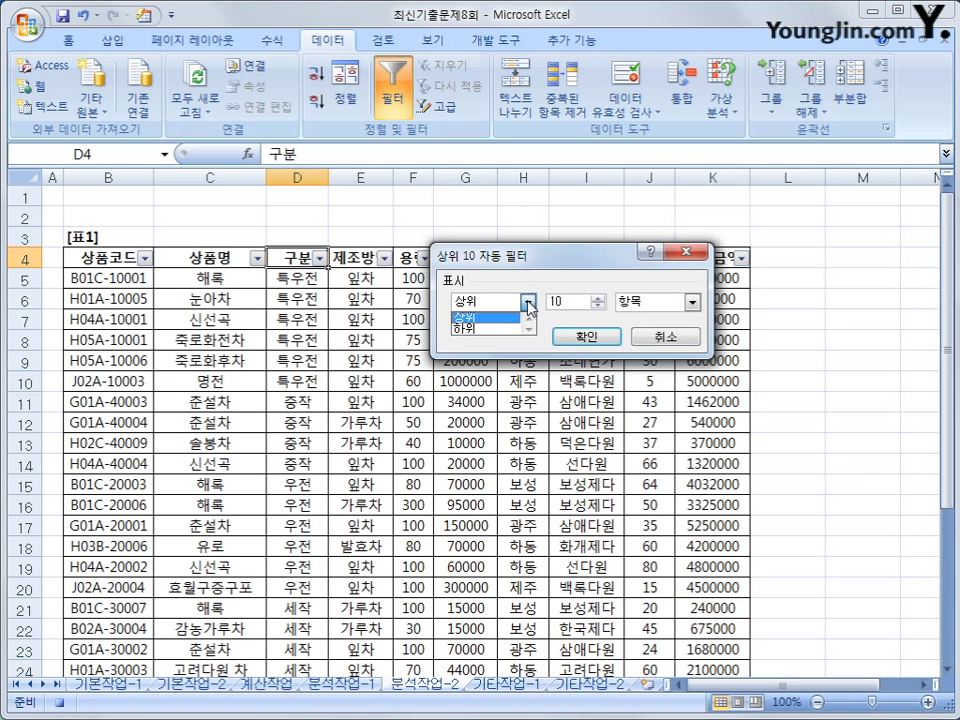
pyautogui.click(498, 330)
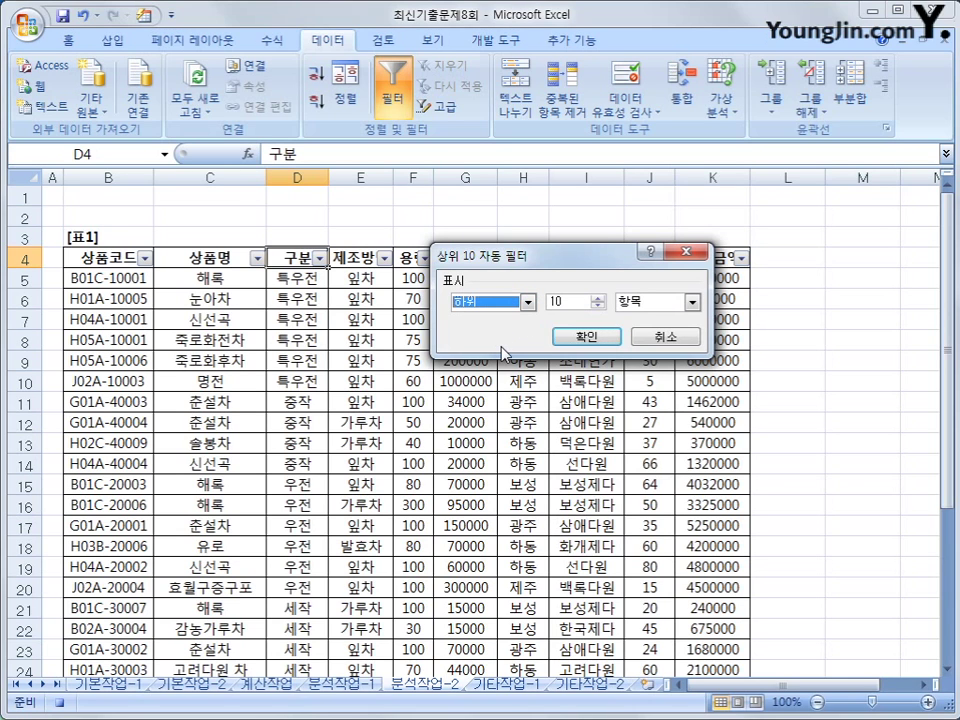
pyautogui.click(691, 301)
pyautogui.click(622, 327)
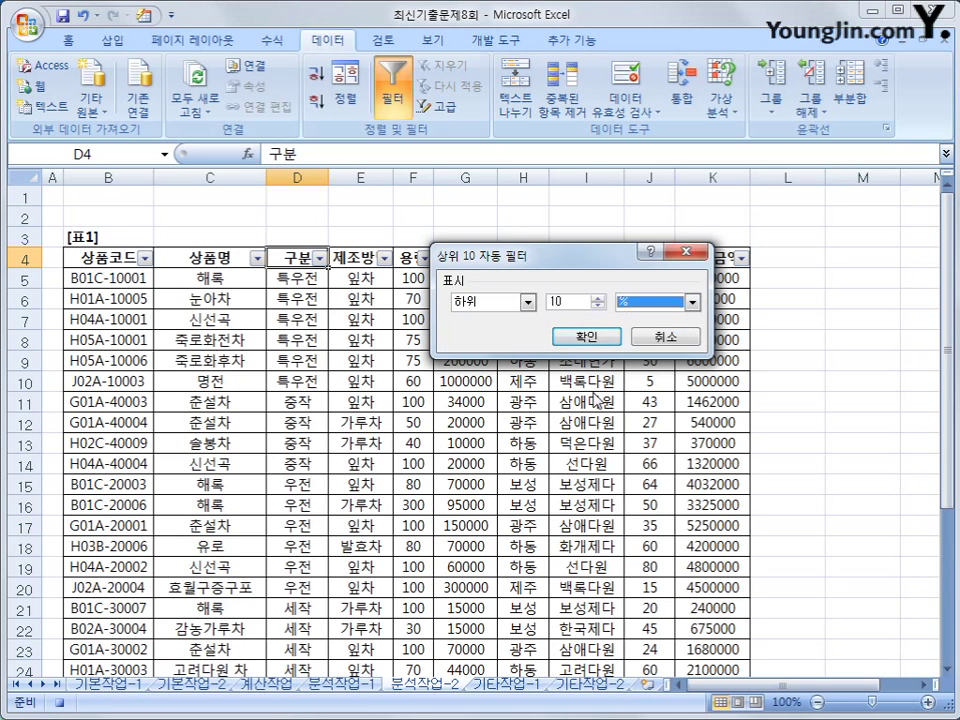
pyautogui.doubleClick(572, 301)
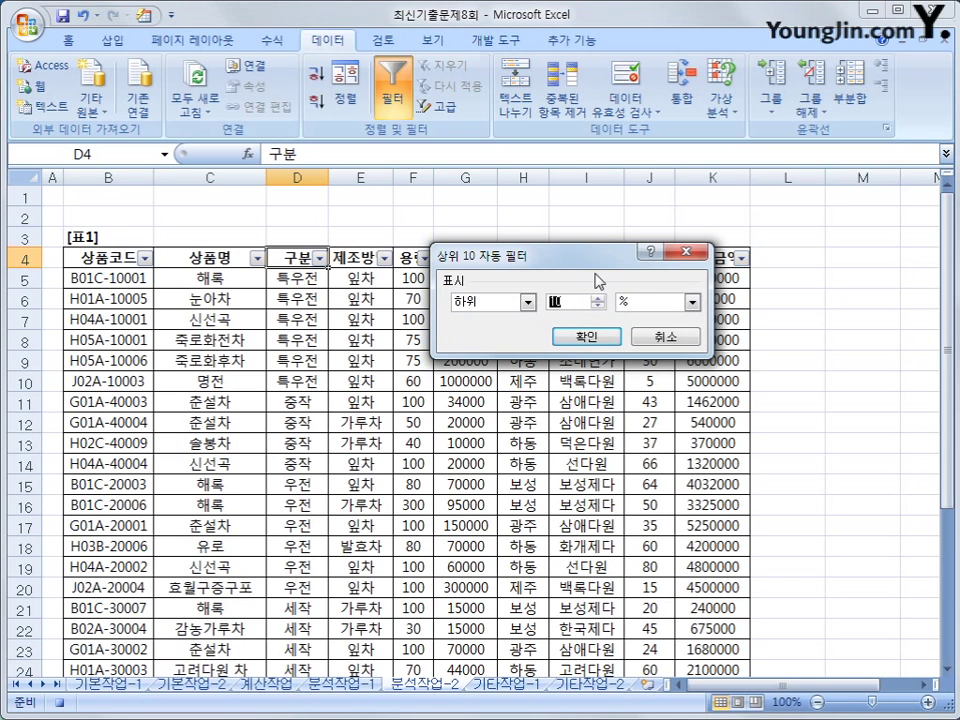
pyautogui.write('30')
pyautogui.click(604, 343)
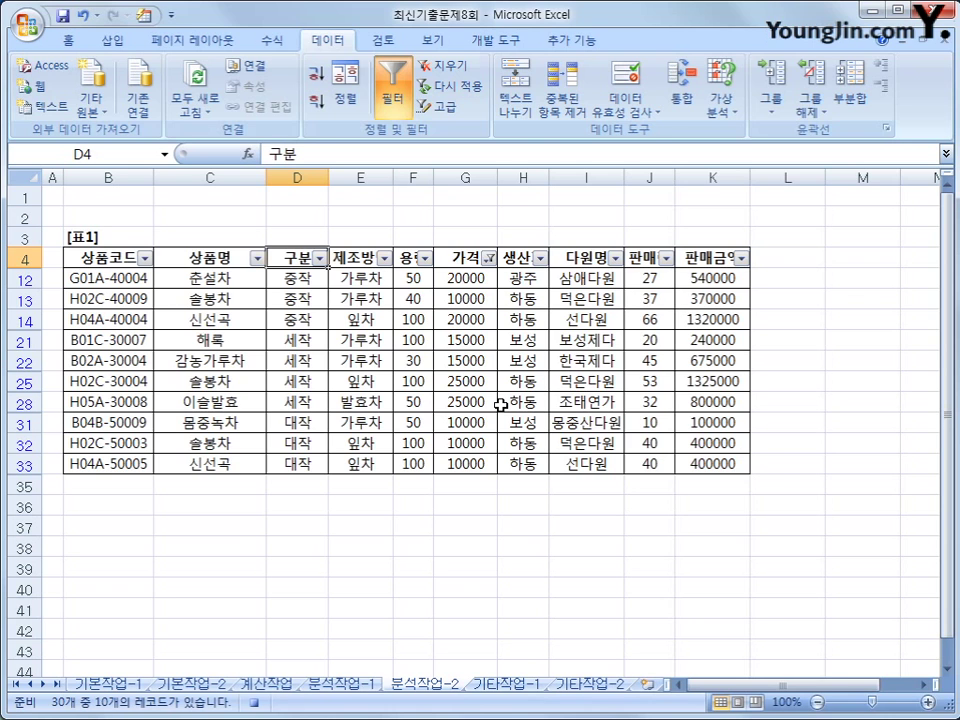
# Stop recording the macro and move the selection to an empty cell outside the table.
pyautogui.click(495, 40)
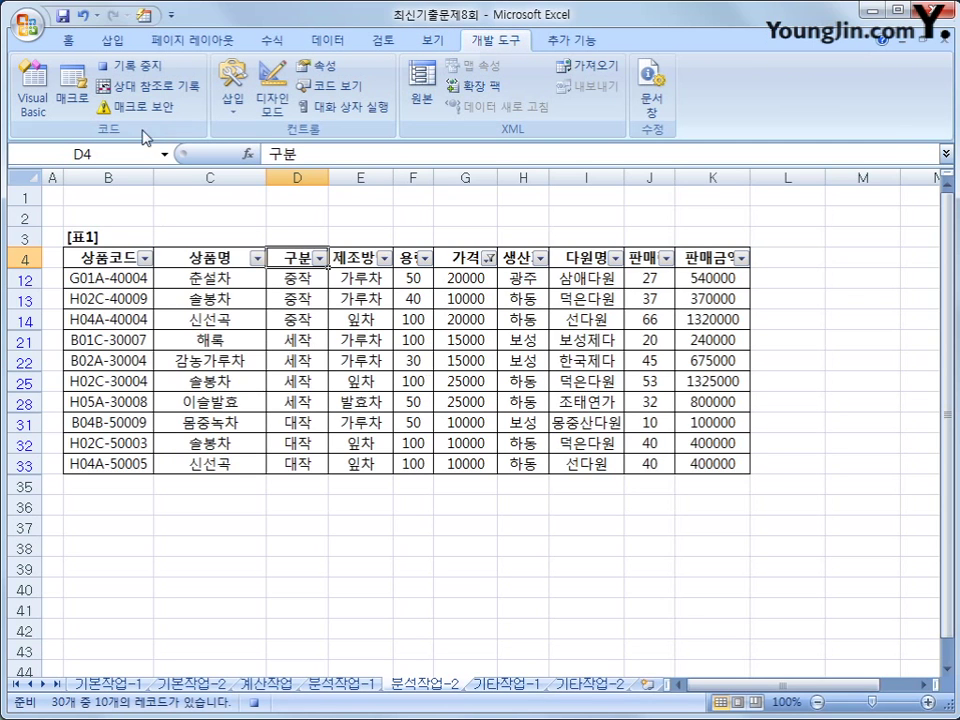
pyautogui.click(130, 65)
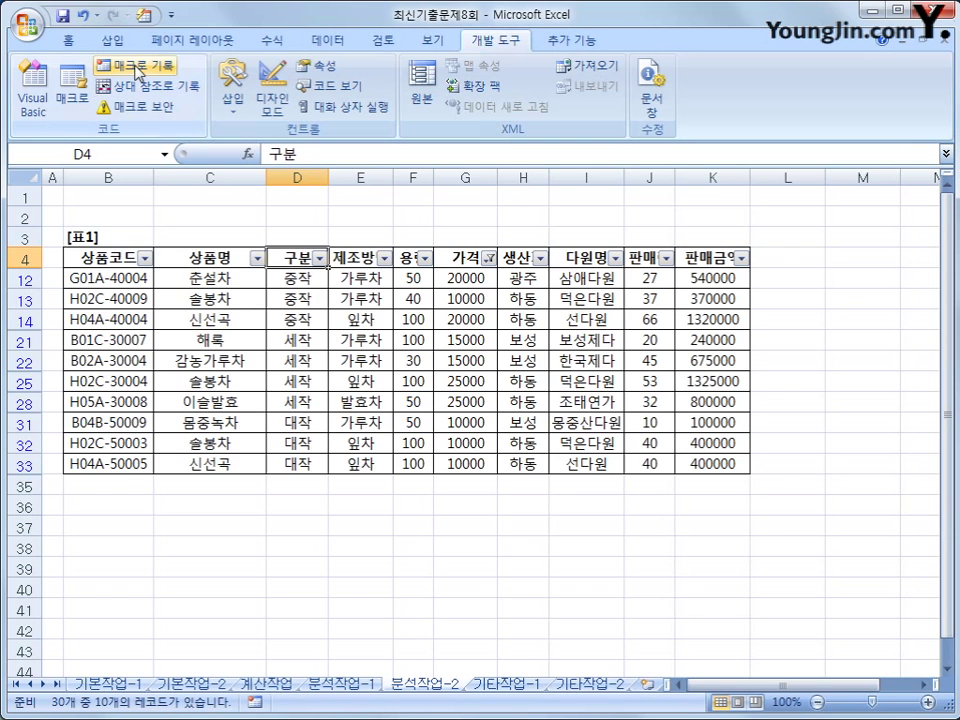
pyautogui.click(801, 525)
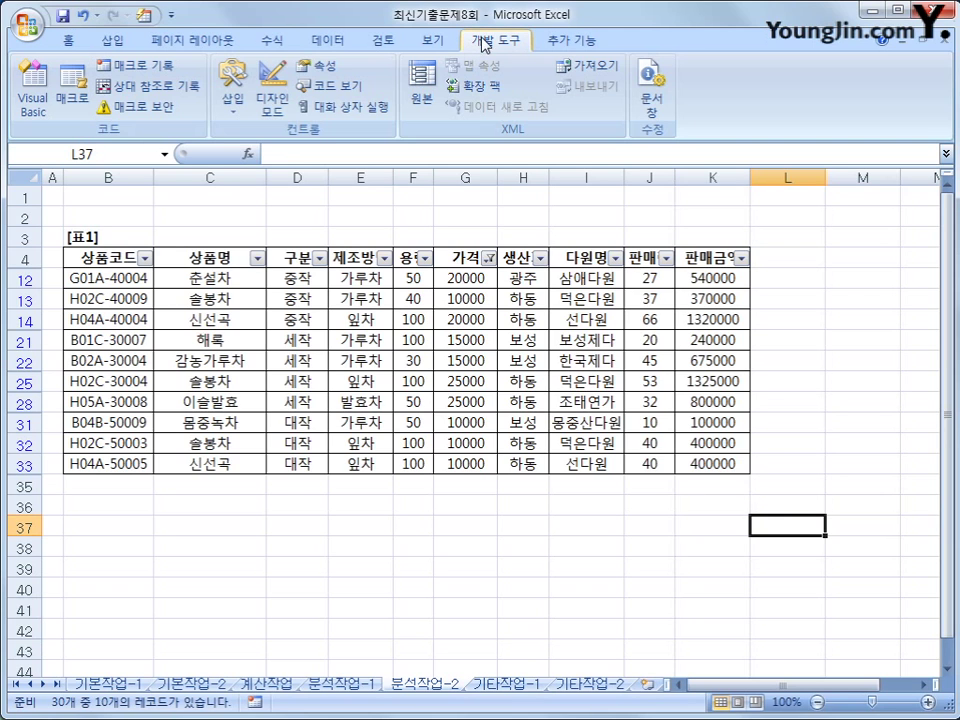
# Draw a form control button over cells H1:K2 and assign the macro 구분별_하위상품정보 to it.
pyautogui.click(231, 95)
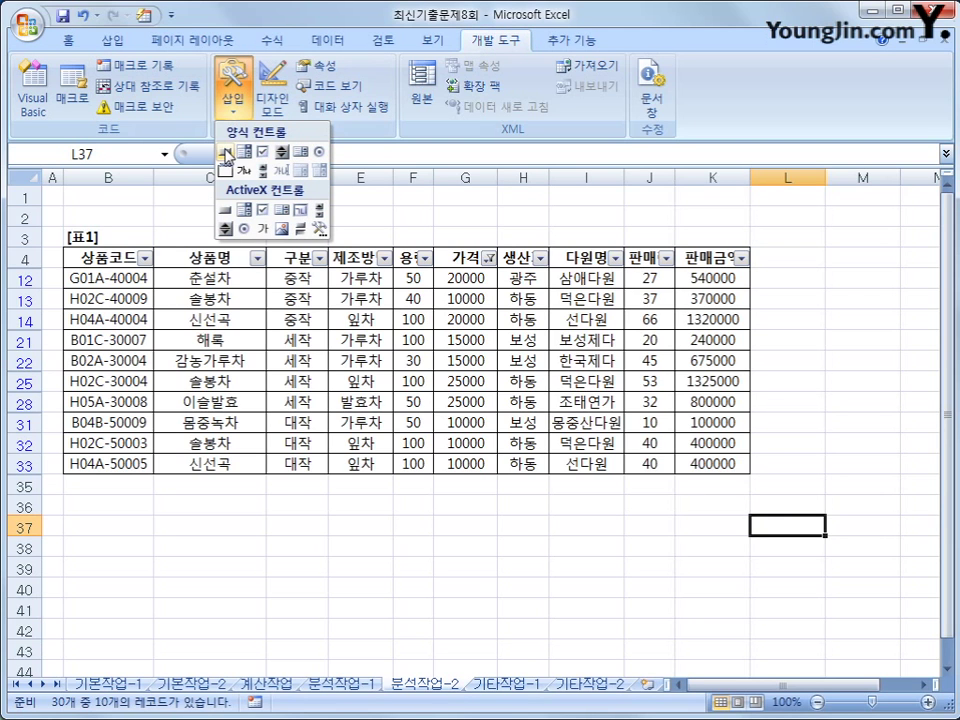
pyautogui.click(225, 151)
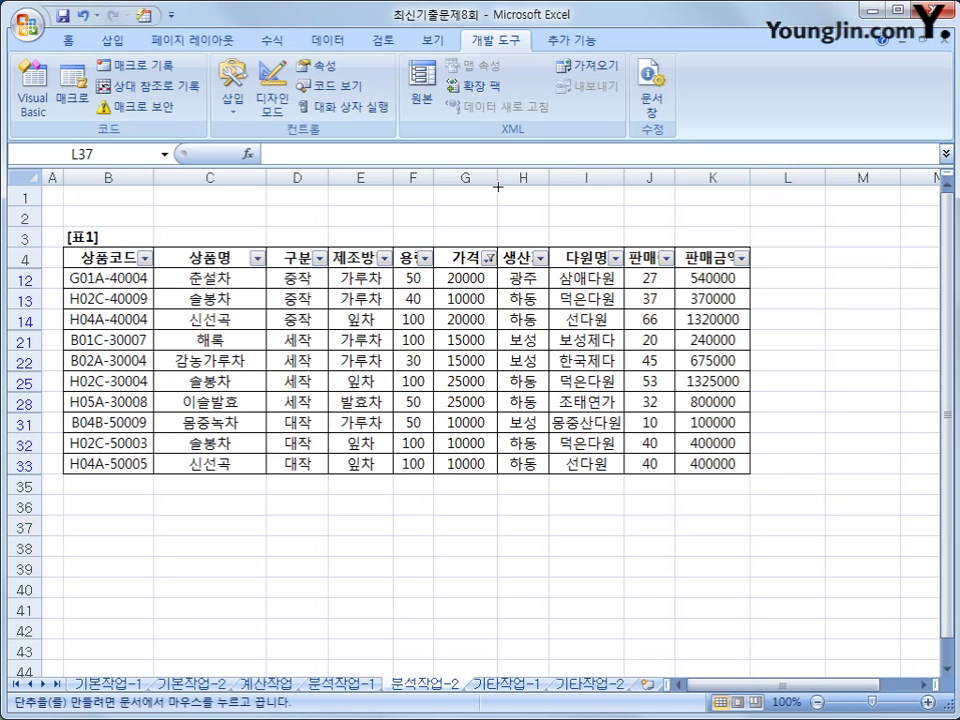
pyautogui.moveTo(497, 187); pyautogui.dragTo(733, 225)
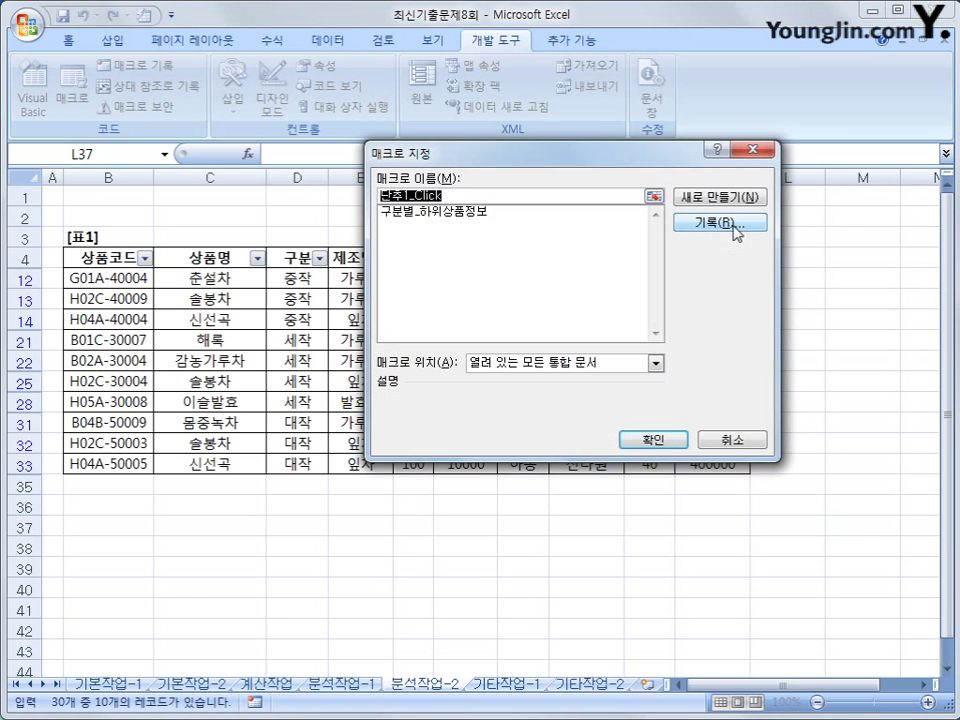
pyautogui.click(435, 212)
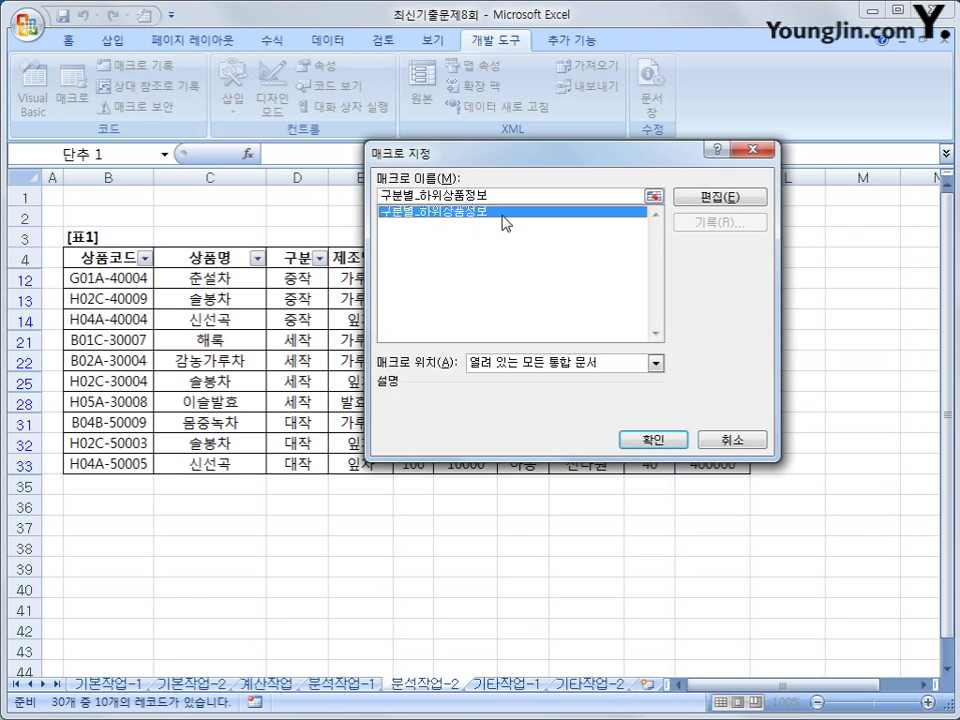
pyautogui.click(651, 440)
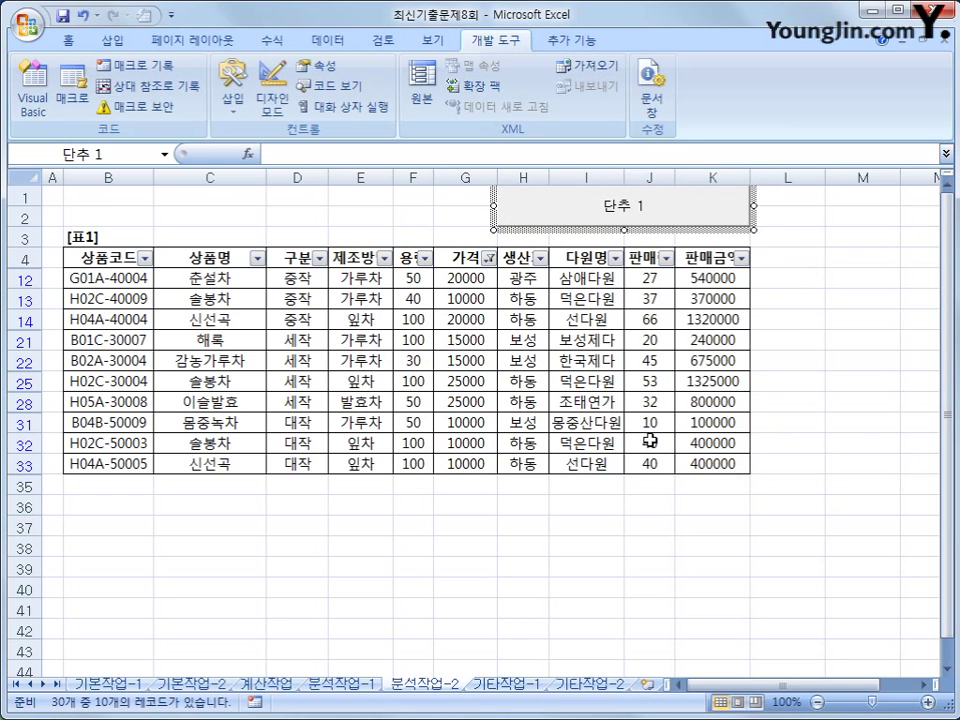
# Label the new button 구분별_하위상품정보 and deselect it.
pyautogui.write('구분별_')
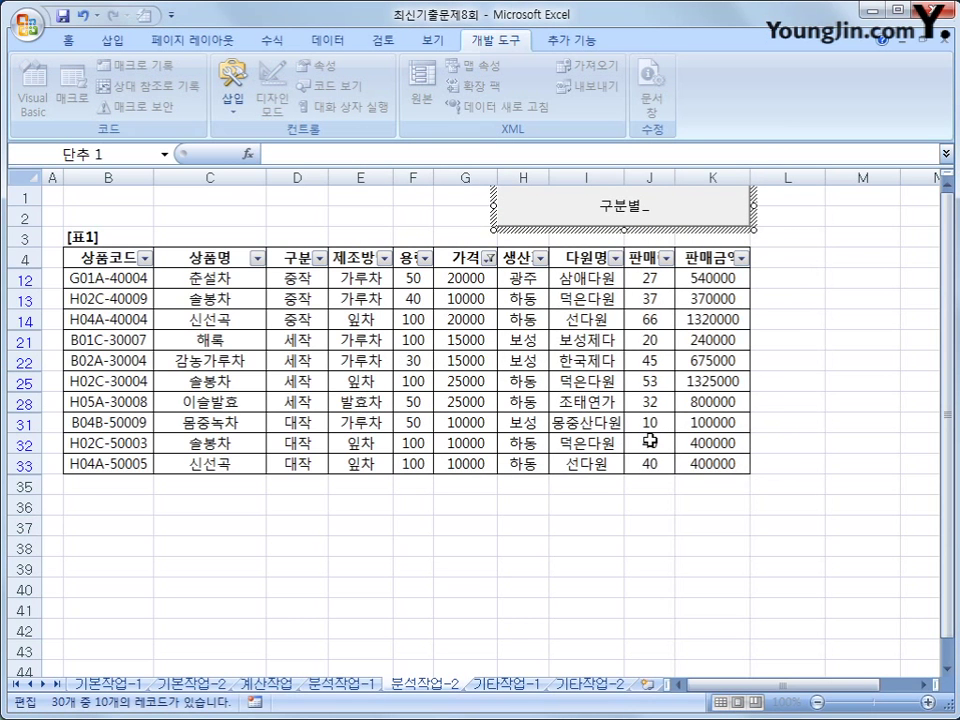
pyautogui.write('하위')
pyautogui.write('상ㅍ무')
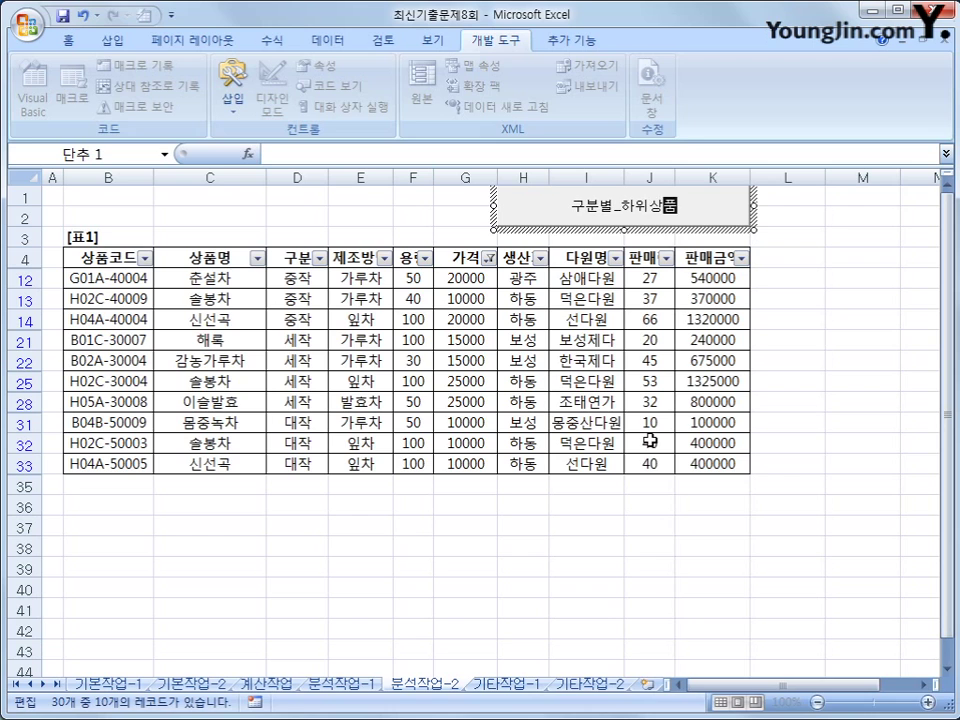
pyautogui.write('정보')
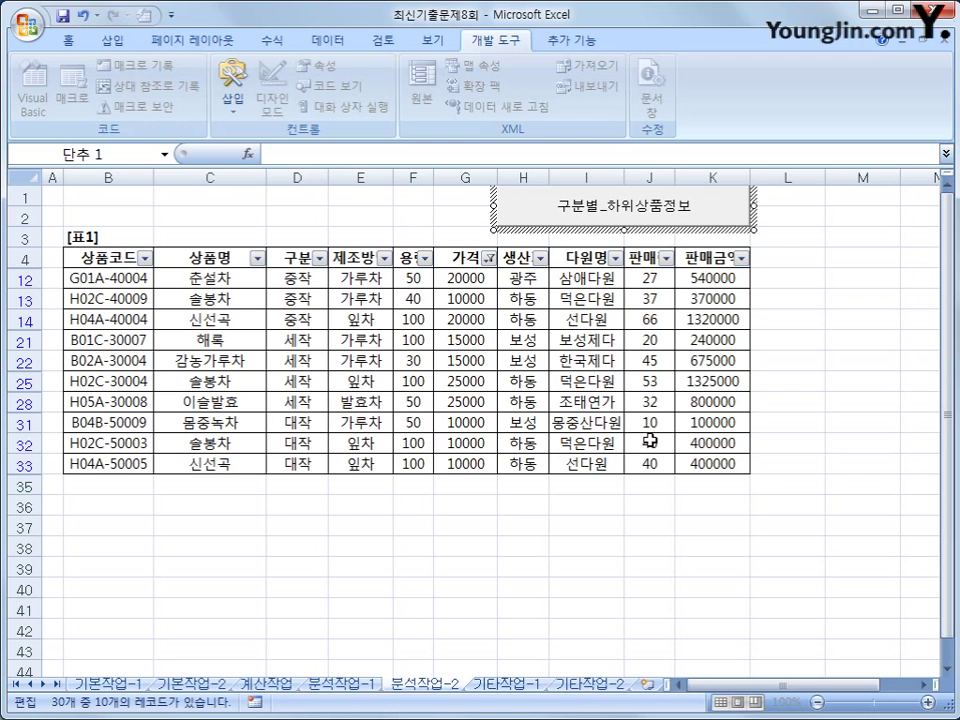
pyautogui.click(820, 359)
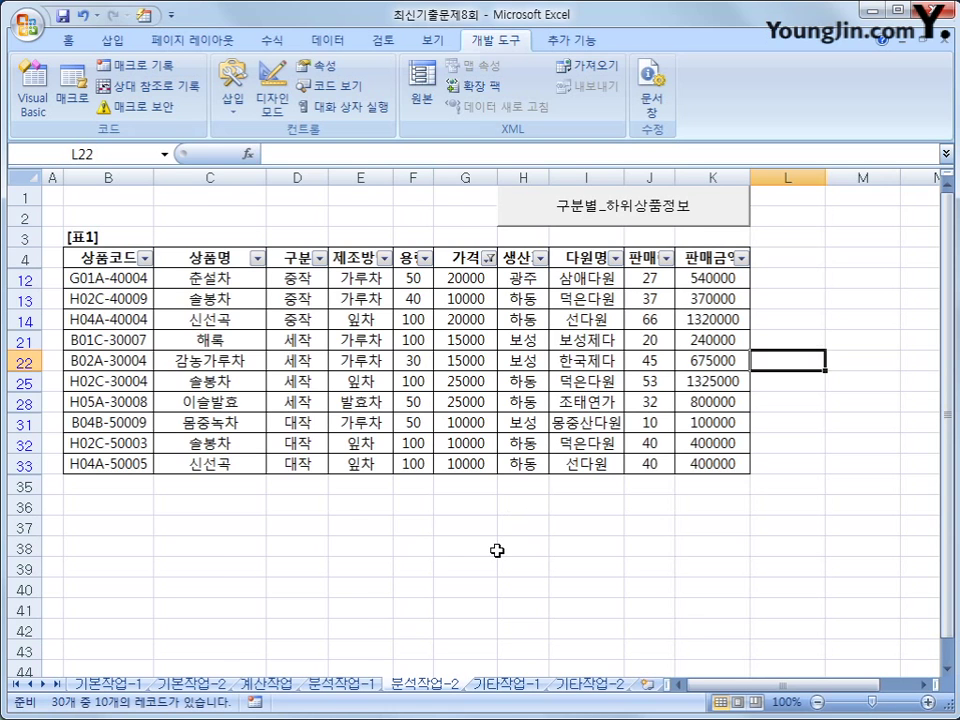
# On sheet 기타작업-1, change the chart type of the 중국 series to a 꺾은선형 line with markers.
pyautogui.click(500, 683)
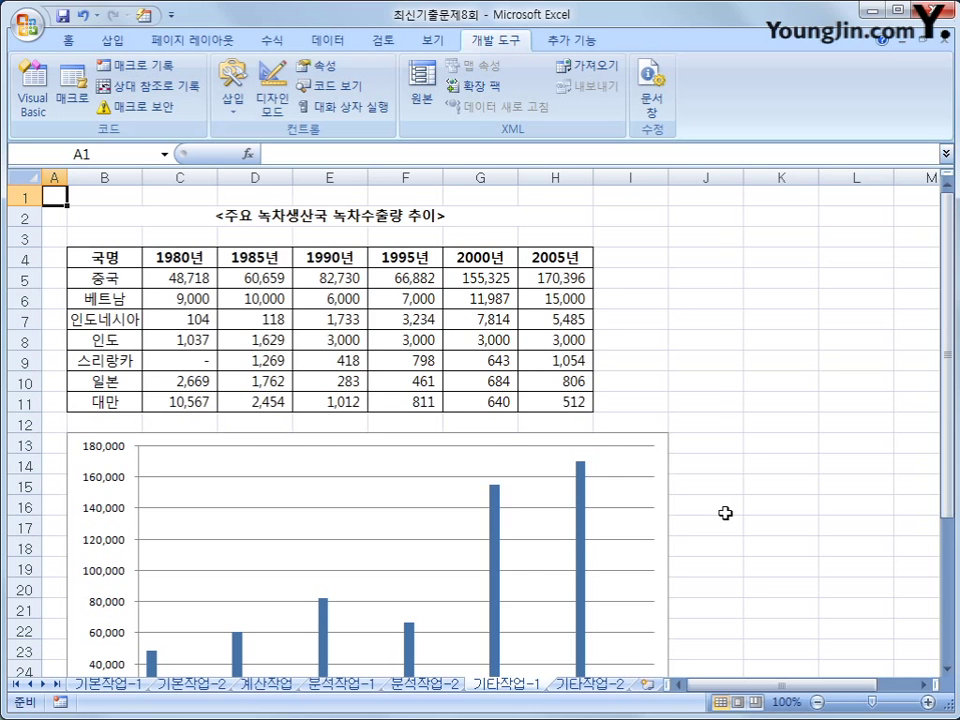
pyautogui.scroll(-2, 724, 478)
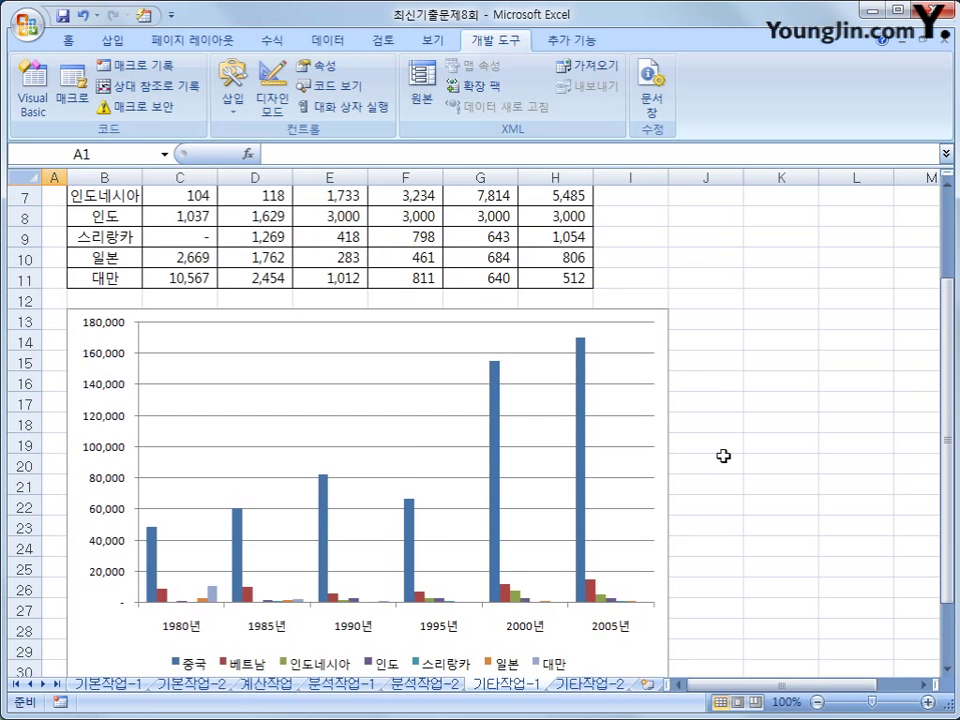
pyautogui.scroll(-1, 724, 456)
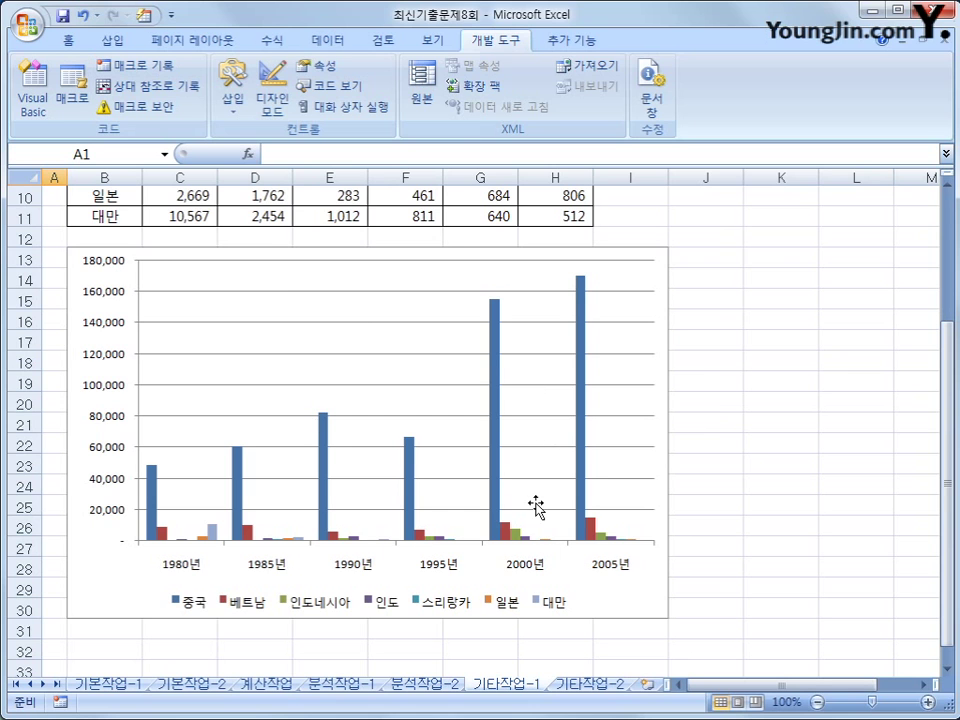
pyautogui.click(148, 494)
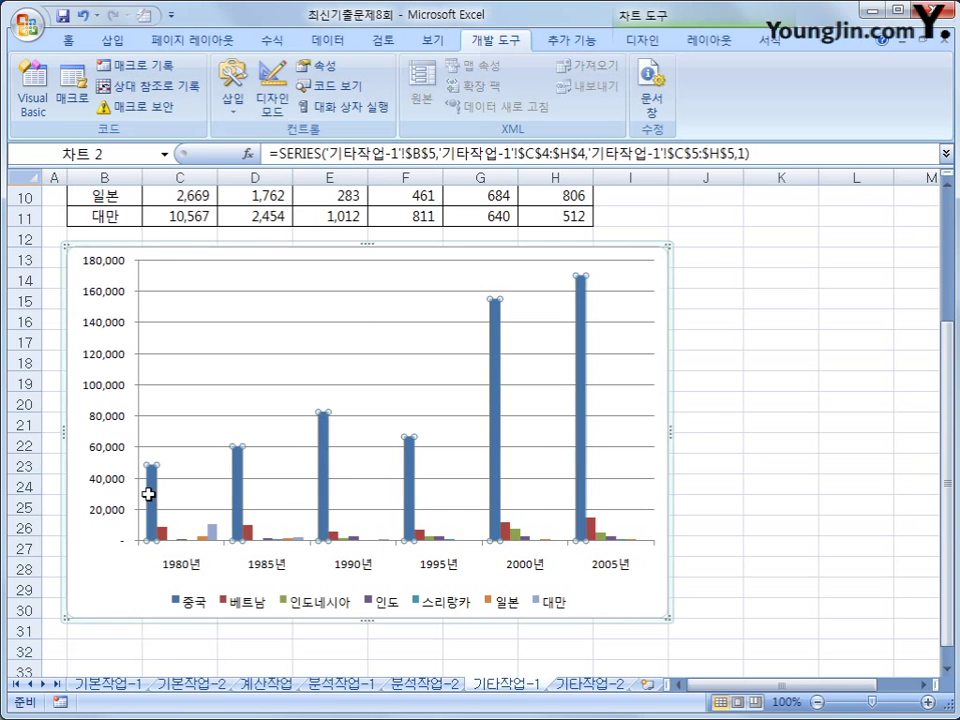
pyautogui.moveTo(148, 494)
pyautogui.rightClick(154, 489)
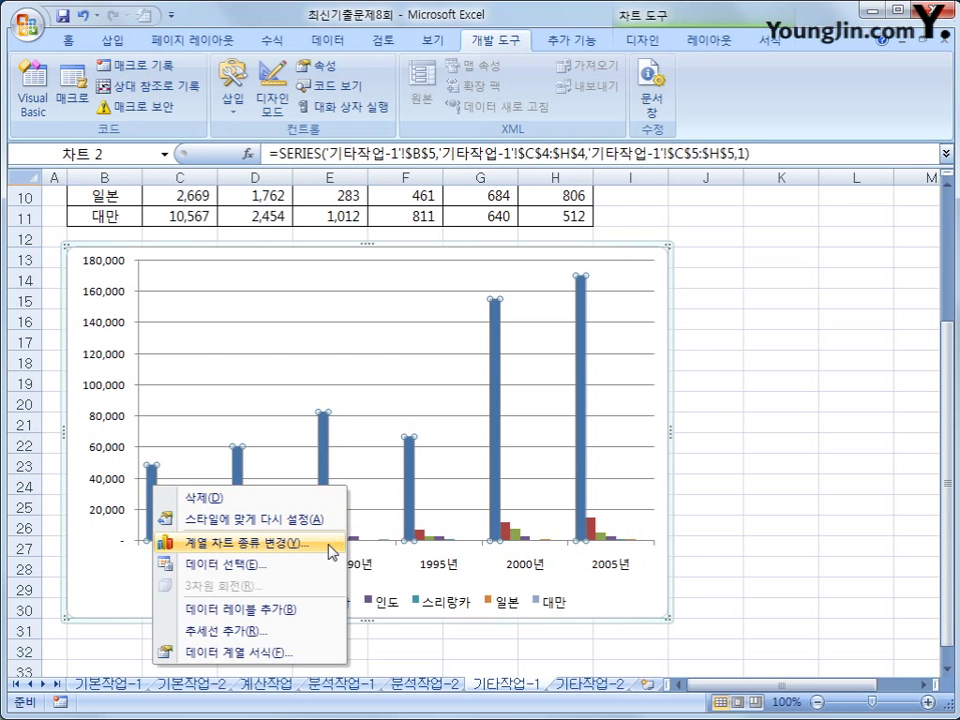
pyautogui.click(333, 552)
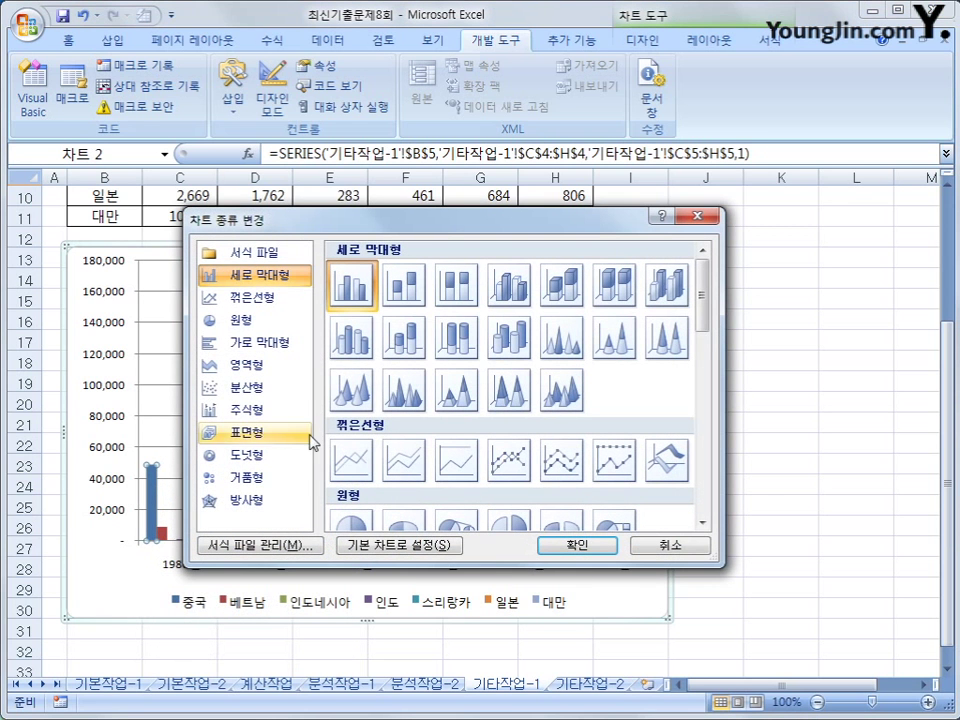
pyautogui.click(500, 470)
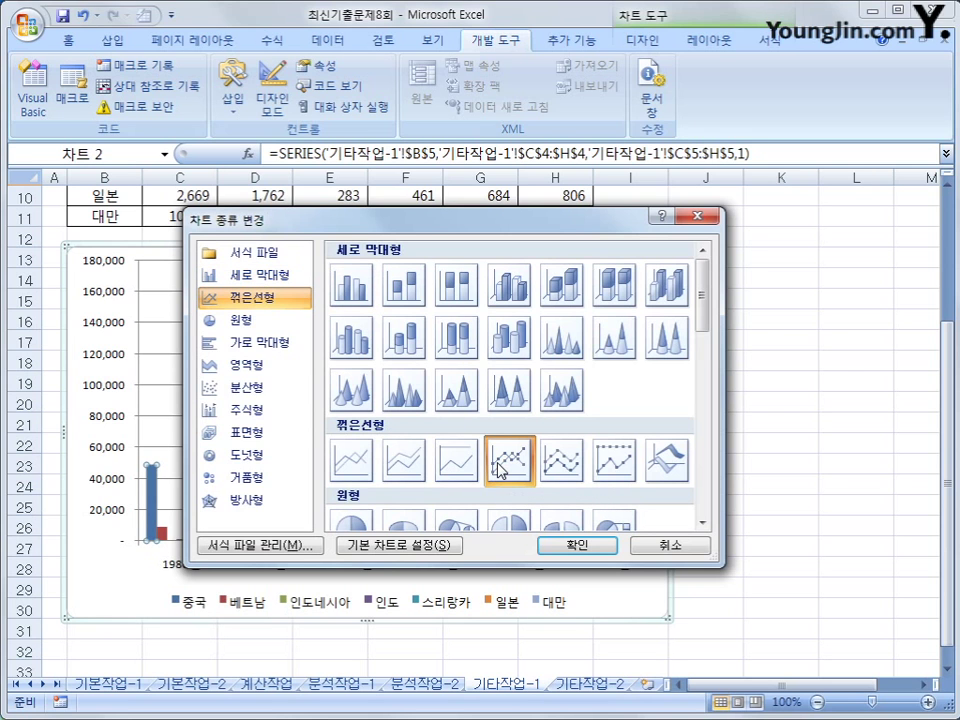
pyautogui.click(590, 548)
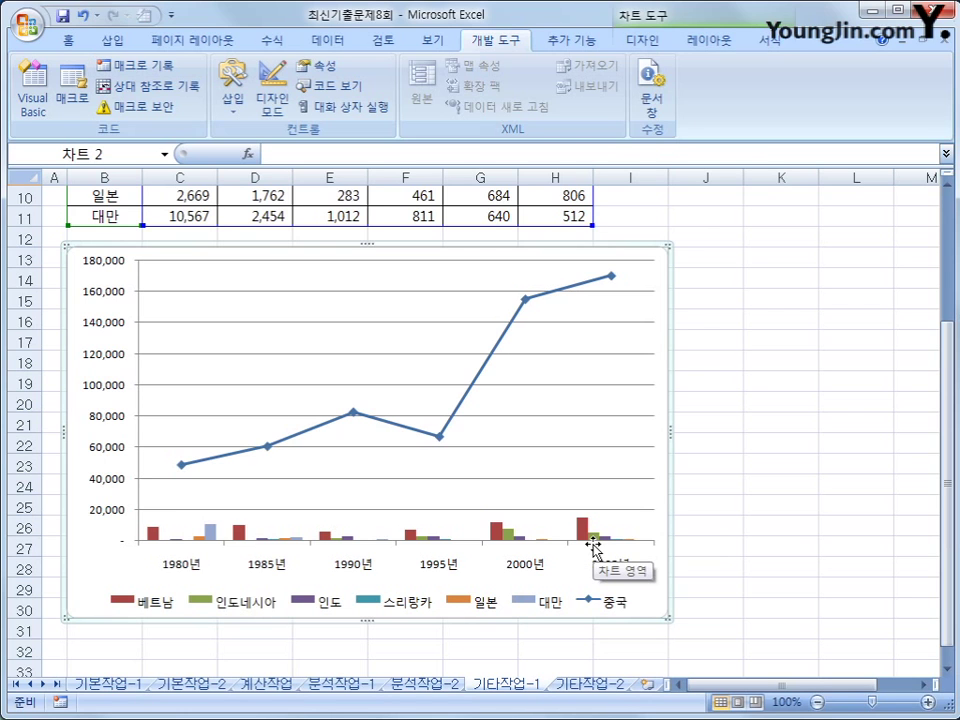
# Plot the 중국 line series on the secondary axis (보조 축).
pyautogui.click(524, 303)
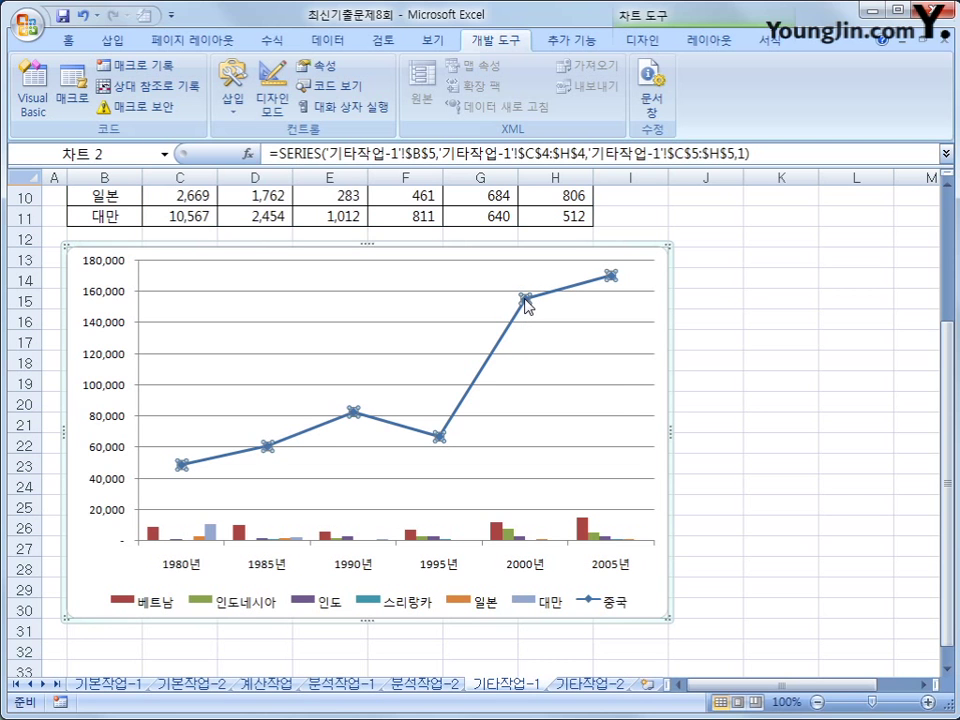
pyautogui.rightClick(524, 300)
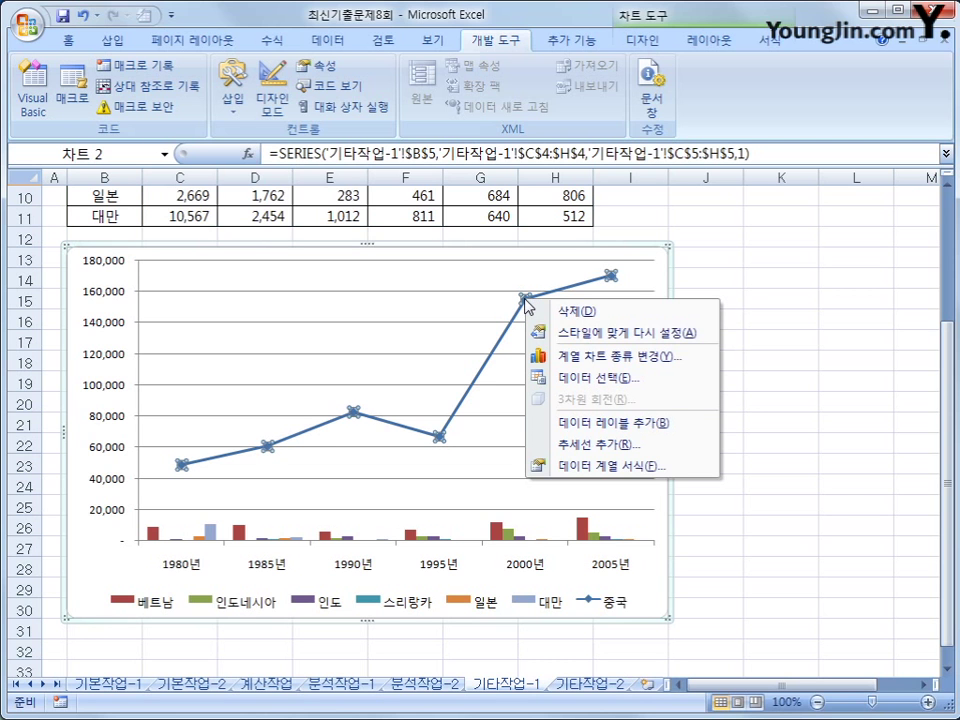
pyautogui.click(683, 471)
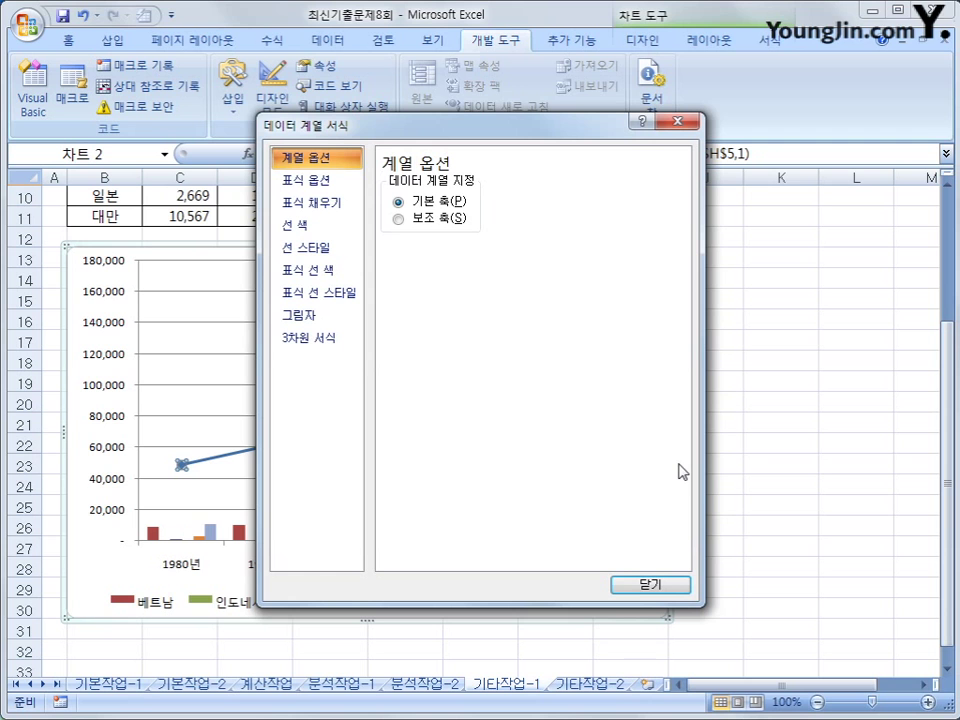
pyautogui.click(448, 220)
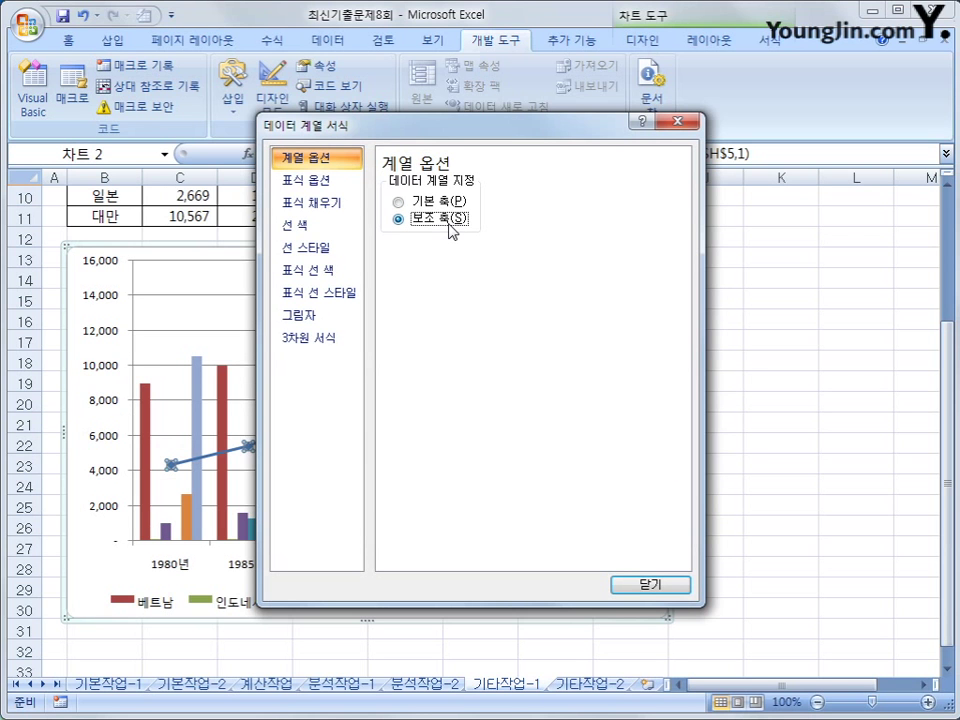
pyautogui.click(648, 585)
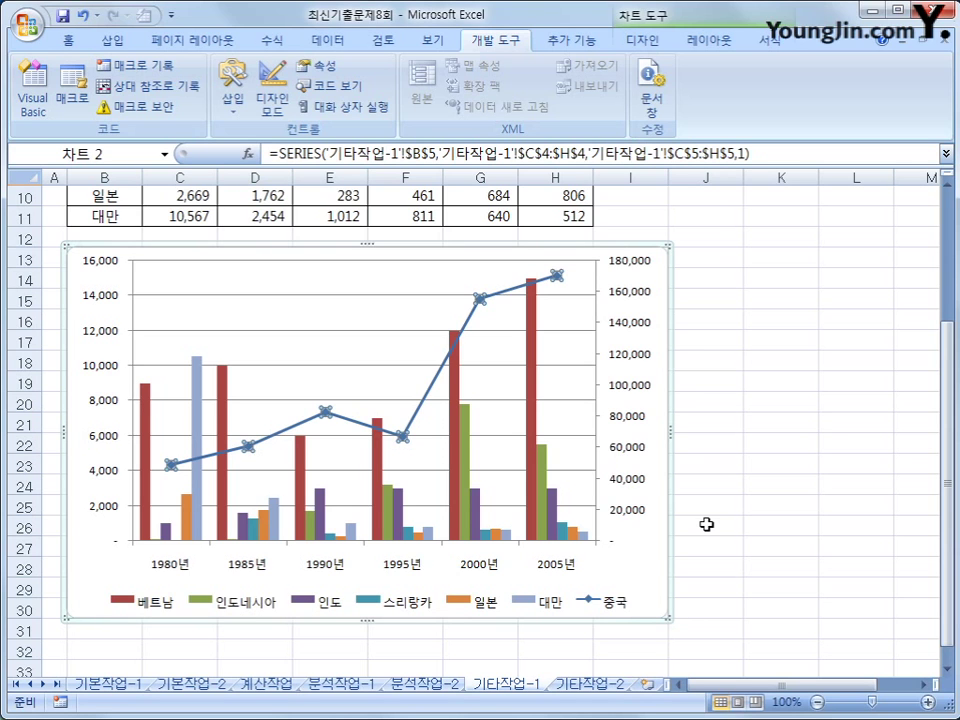
# Fix the primary vertical axis at a maximum of 16000 with a major unit of 4000.
pyautogui.click(101, 299)
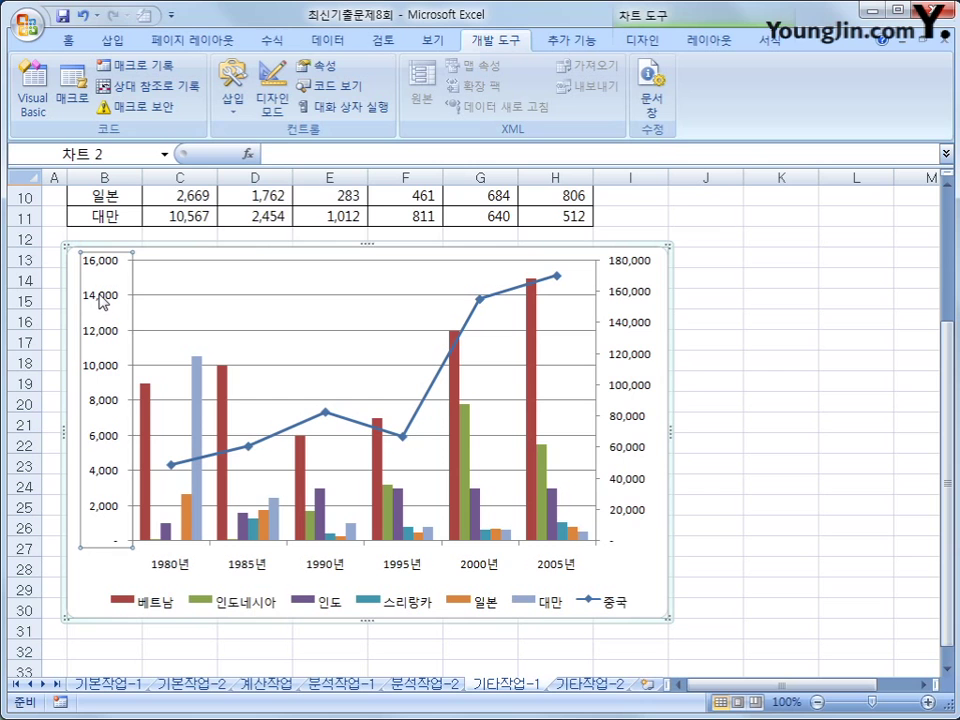
pyautogui.hotkey('alt', 'j')
pyautogui.press('c')
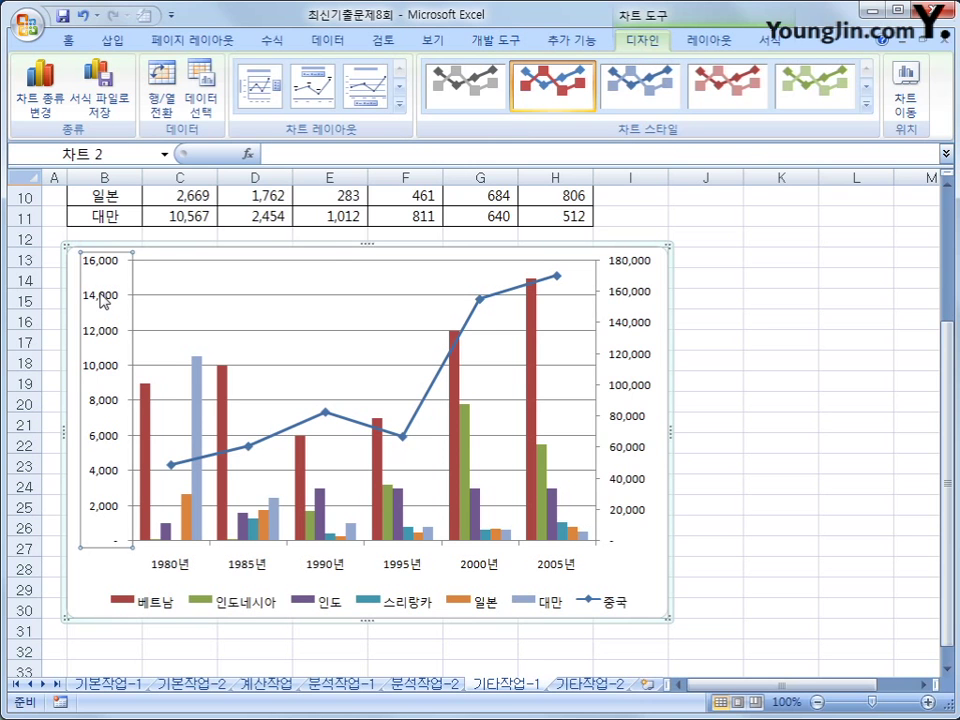
pyautogui.rightClick(101, 299)
pyautogui.click(217, 484)
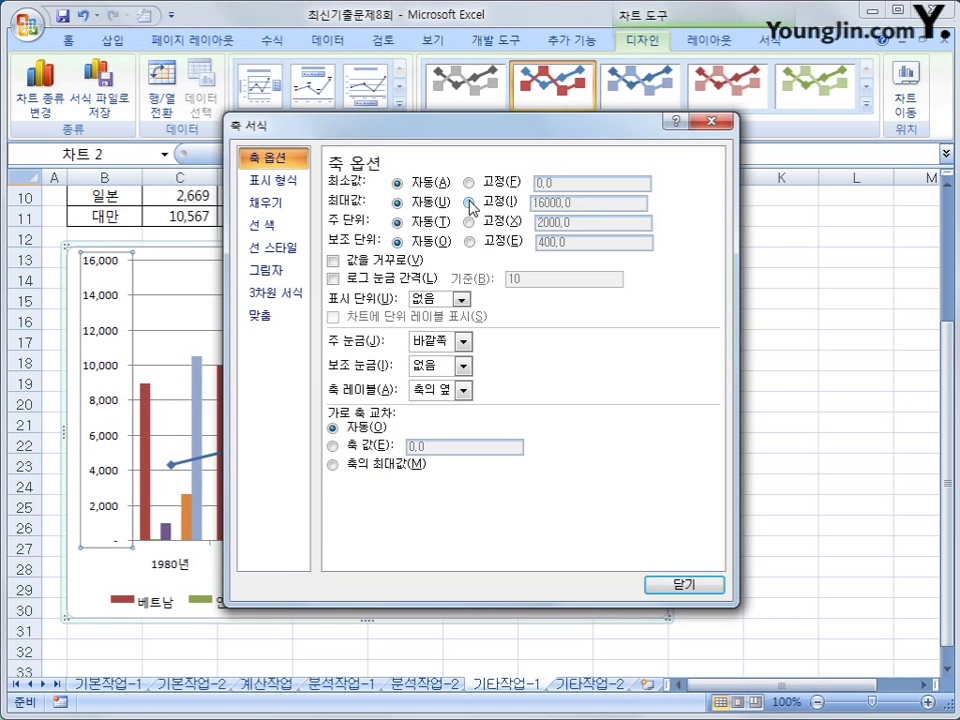
pyautogui.click(469, 201)
pyautogui.doubleClick(523, 202)
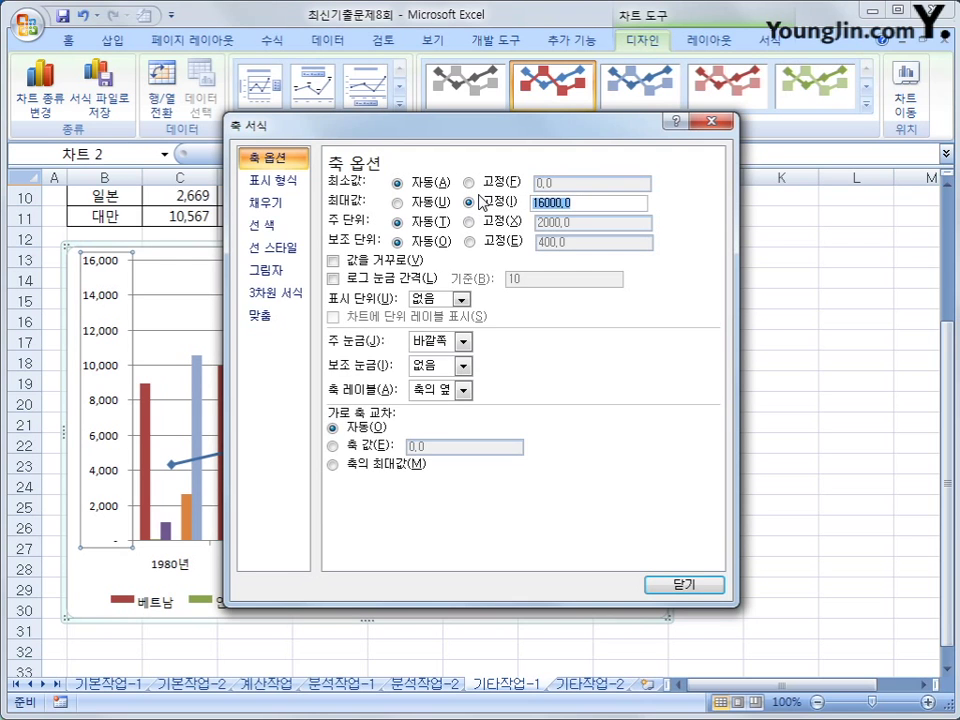
pyautogui.write('16000')
pyautogui.click(469, 221)
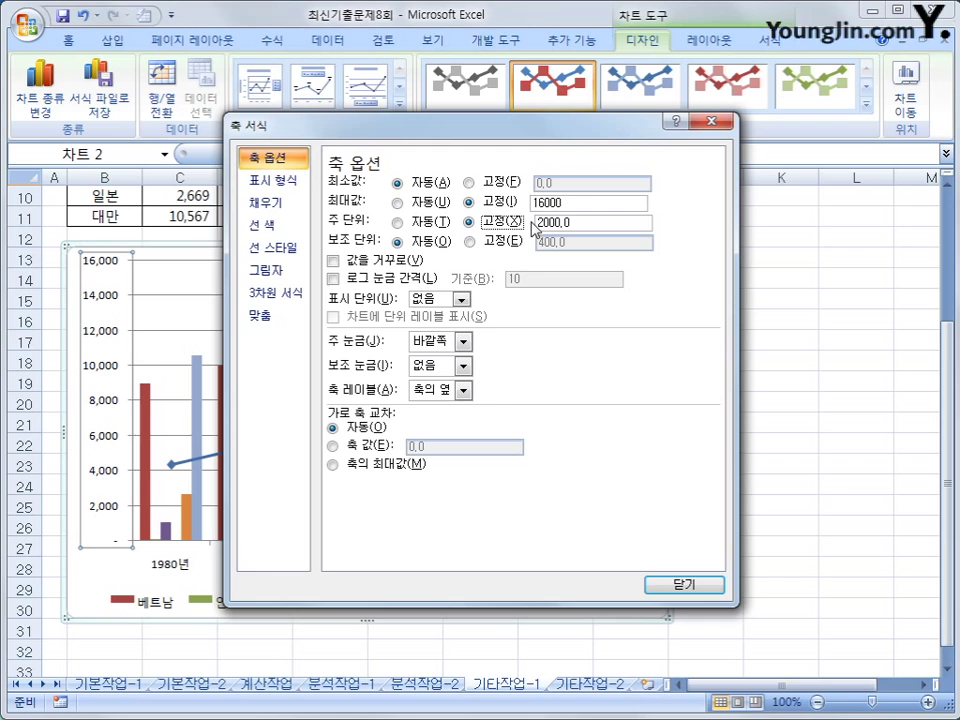
pyautogui.doubleClick(577, 222)
pyautogui.write('4000')
pyautogui.click(659, 585)
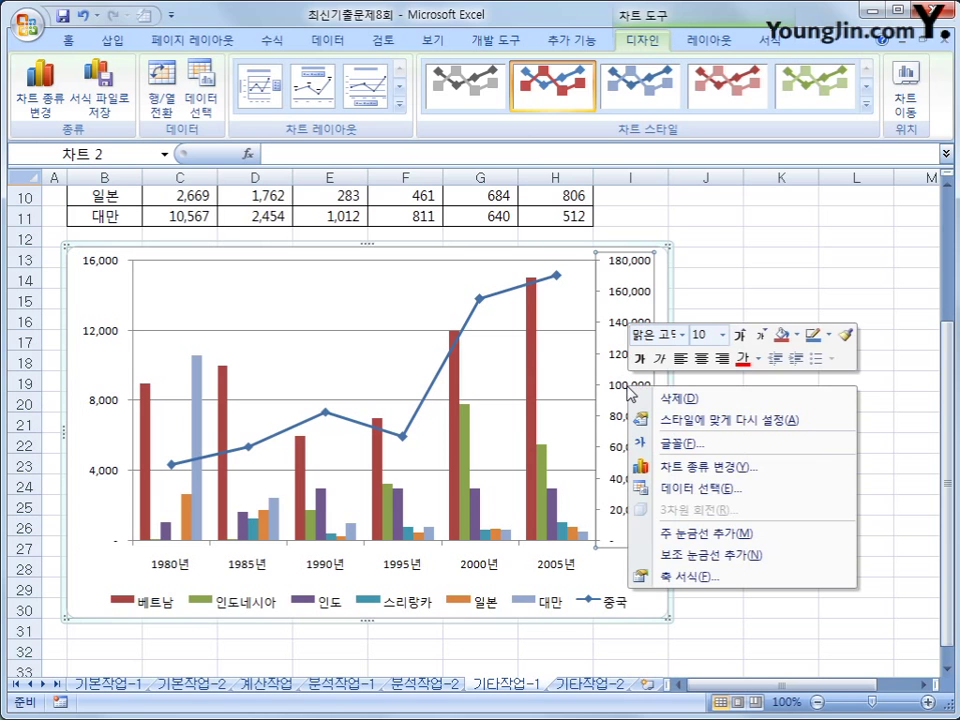
# Fix the secondary vertical axis at a maximum of 200000 with a major unit of 50000.
pyautogui.rightClick(632, 392)
pyautogui.click(725, 577)
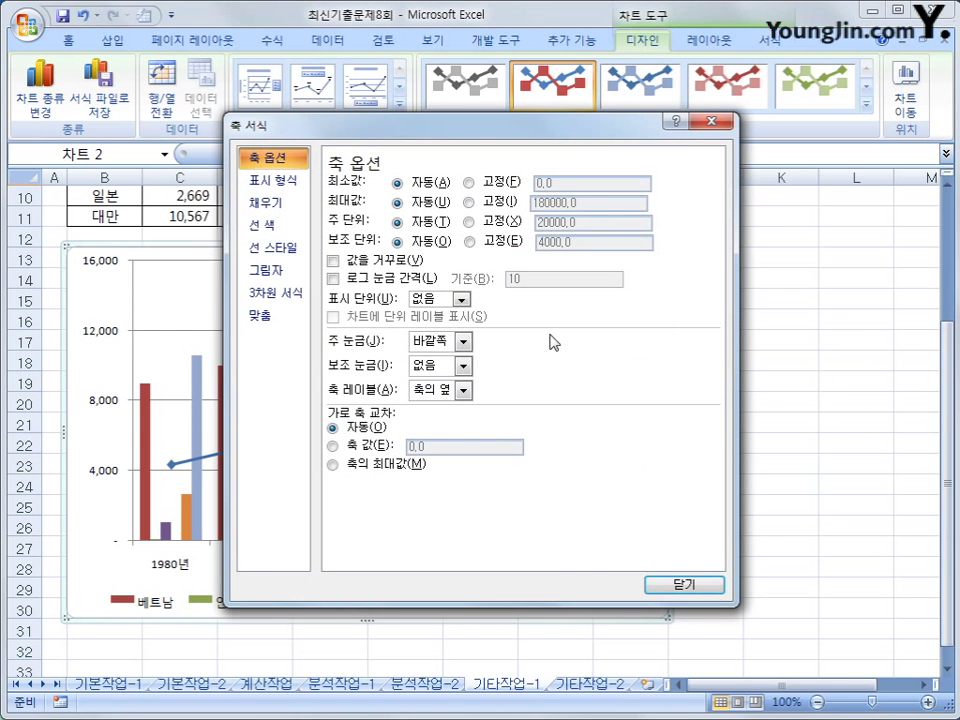
pyautogui.click(469, 202)
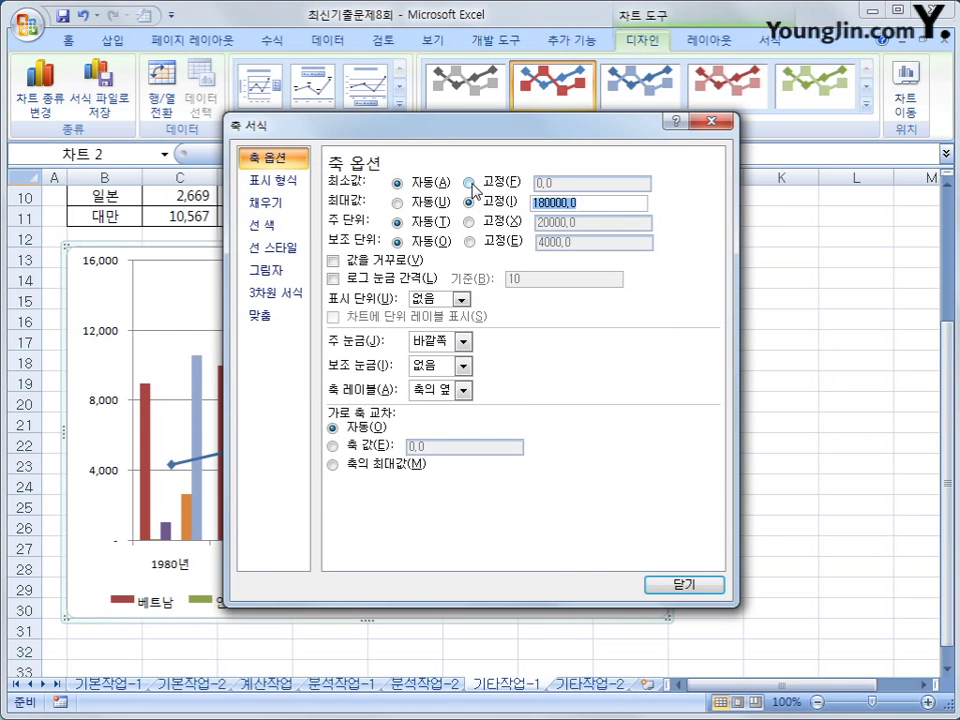
pyautogui.write('200000')
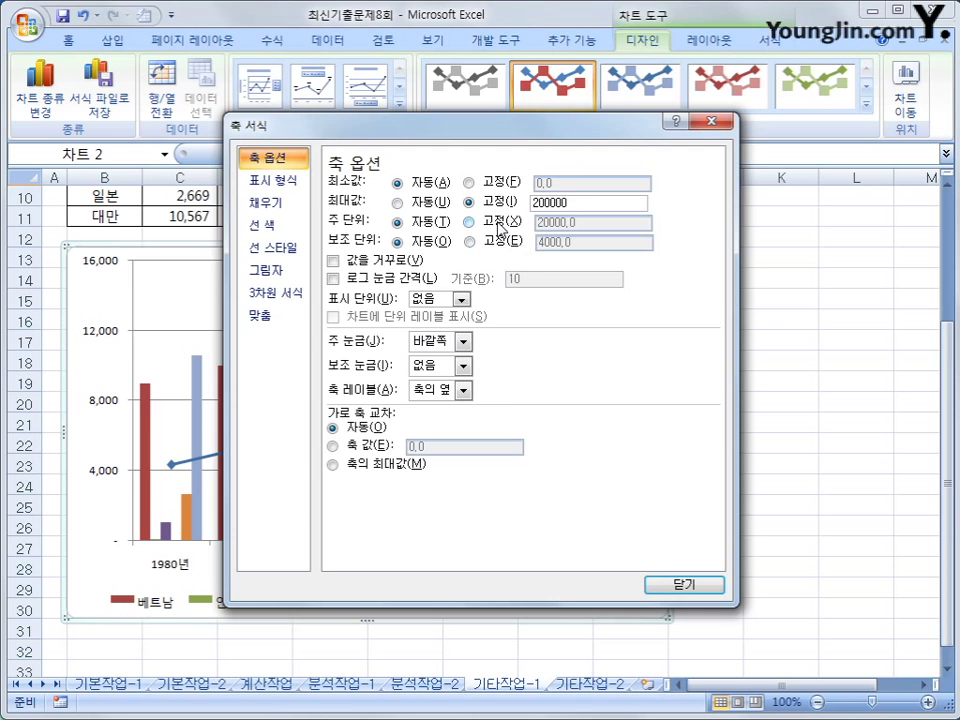
pyautogui.click(469, 221)
pyautogui.write('50000')
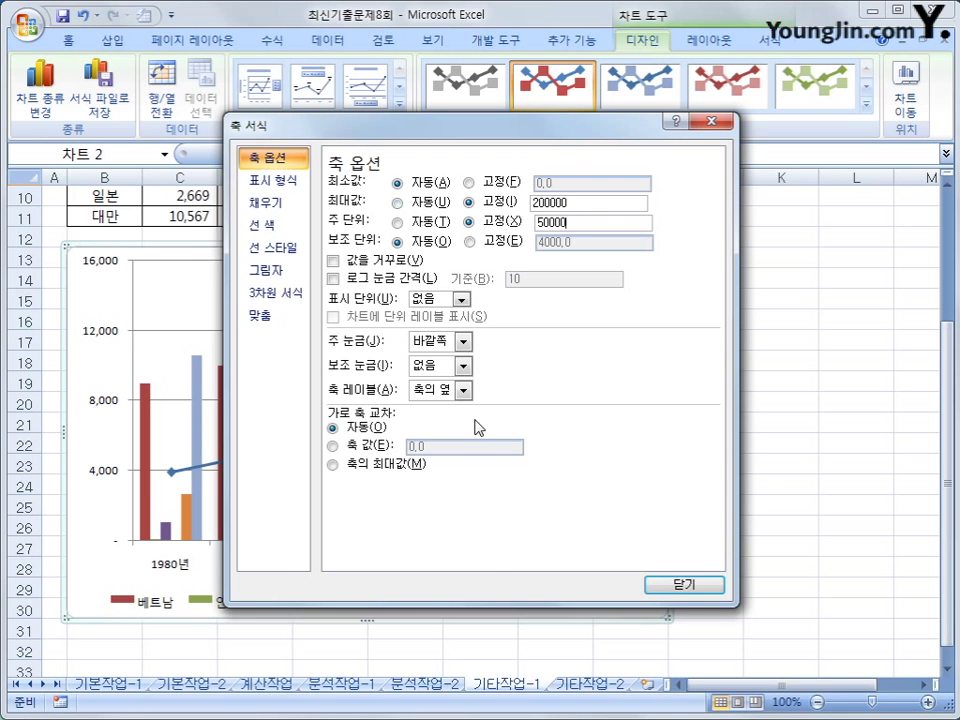
pyautogui.click(672, 585)
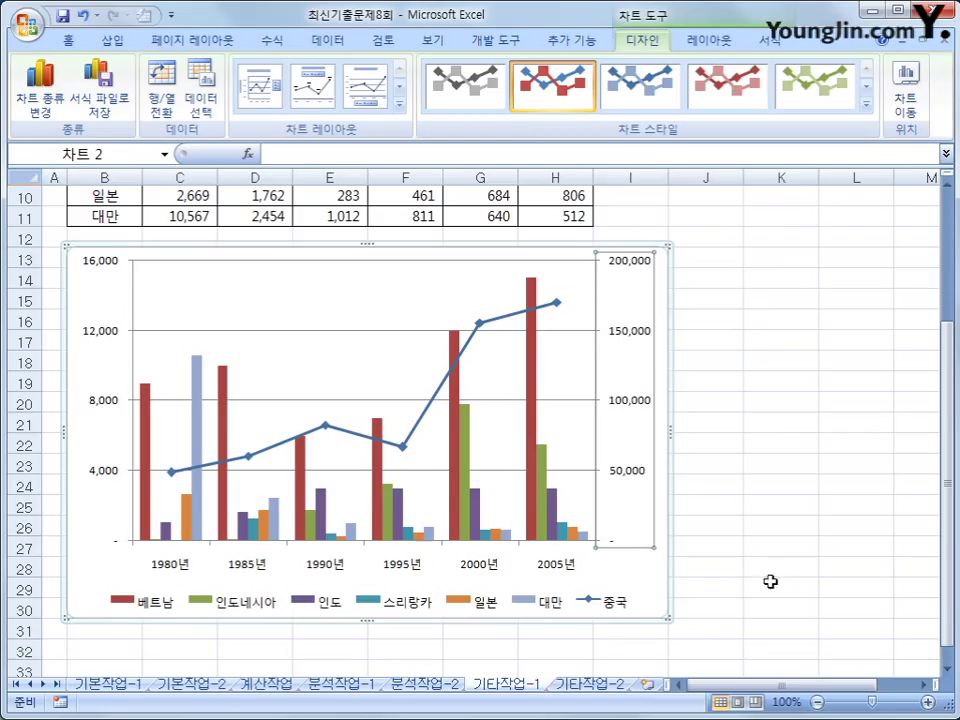
# Add a chart title above the plot (차트 위) reading 주요 녹차생산국 녹차수출량 추이.
pyautogui.click(662, 579)
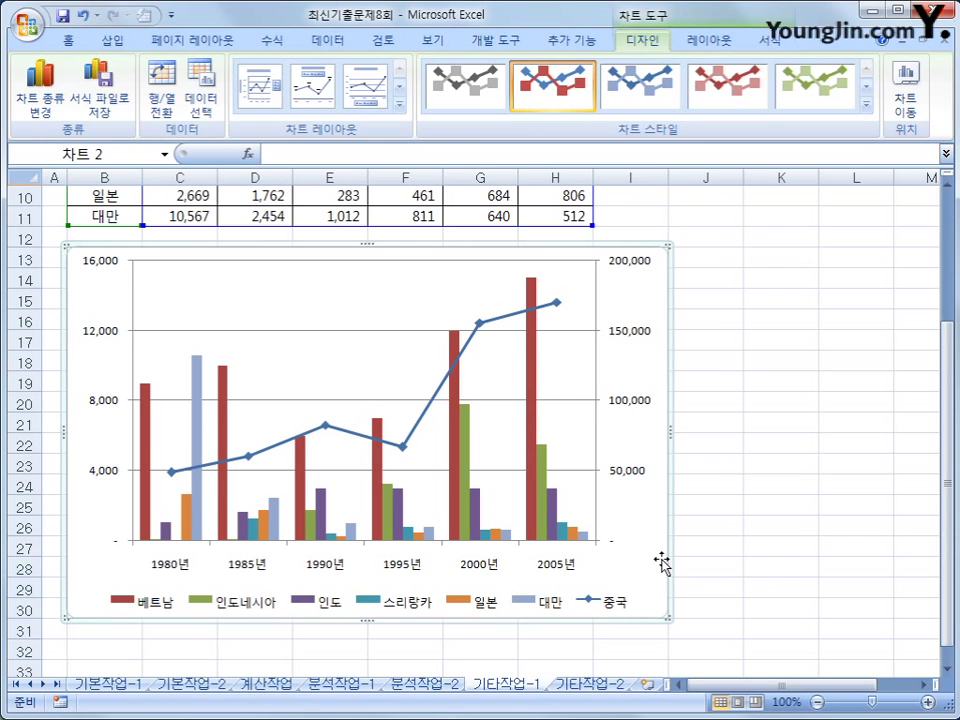
pyautogui.click(718, 44)
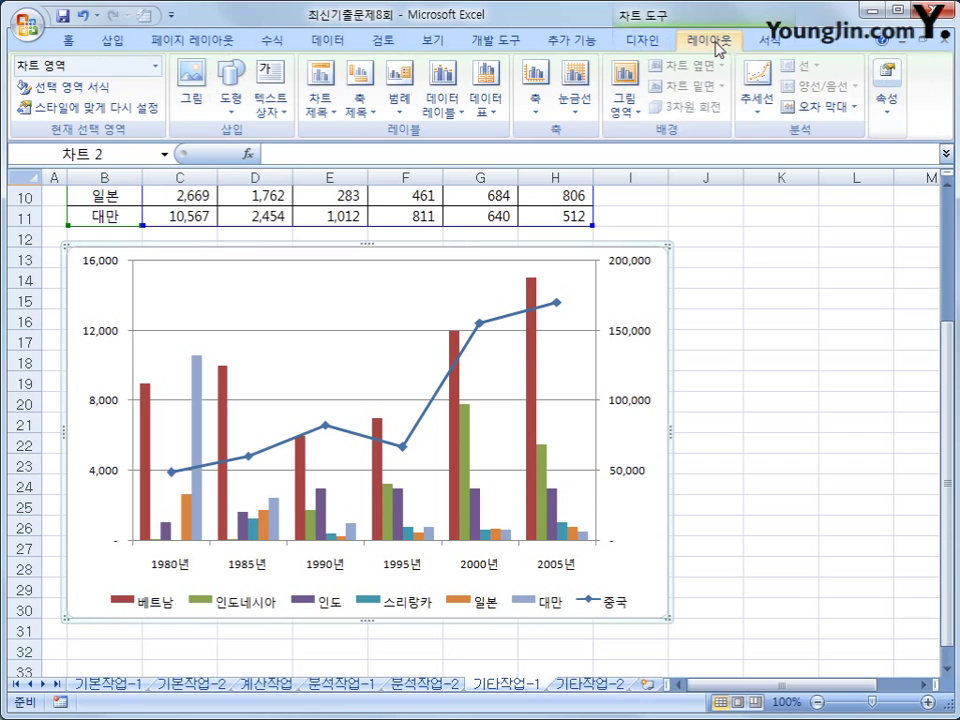
pyautogui.click(322, 118)
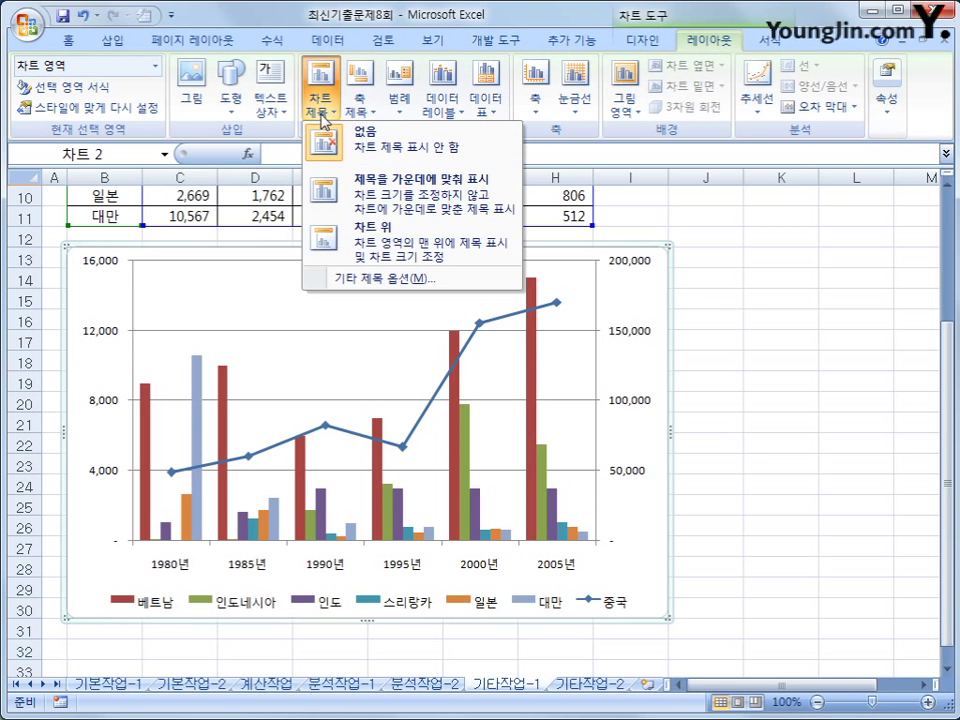
pyautogui.click(406, 241)
pyautogui.moveTo(322, 278); pyautogui.dragTo(413, 283)
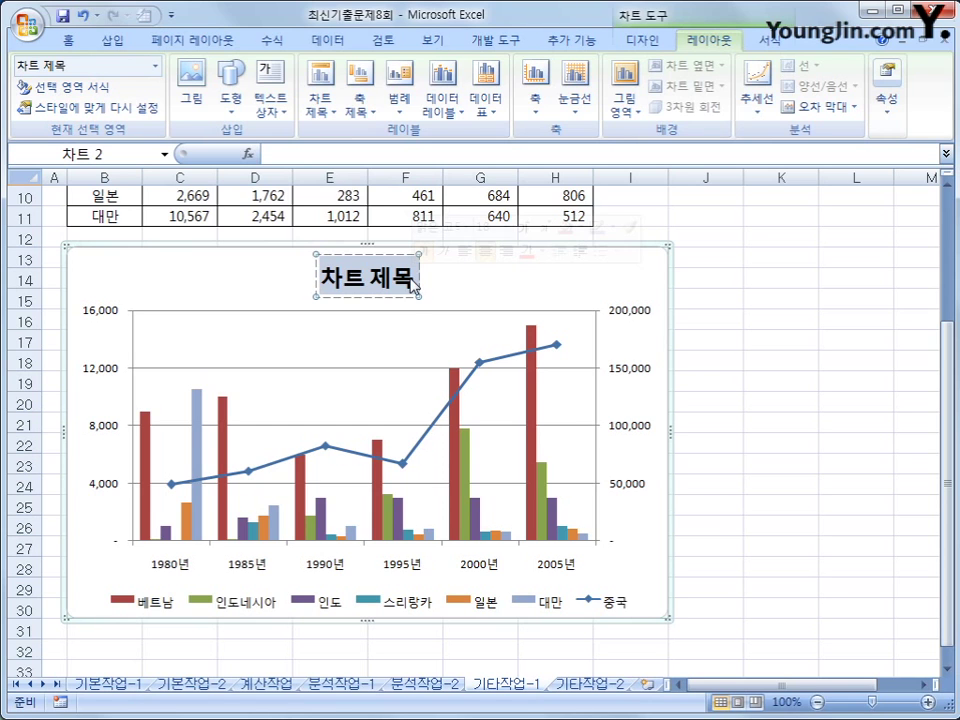
pyautogui.write('주요')
pyautogui.write('녹')
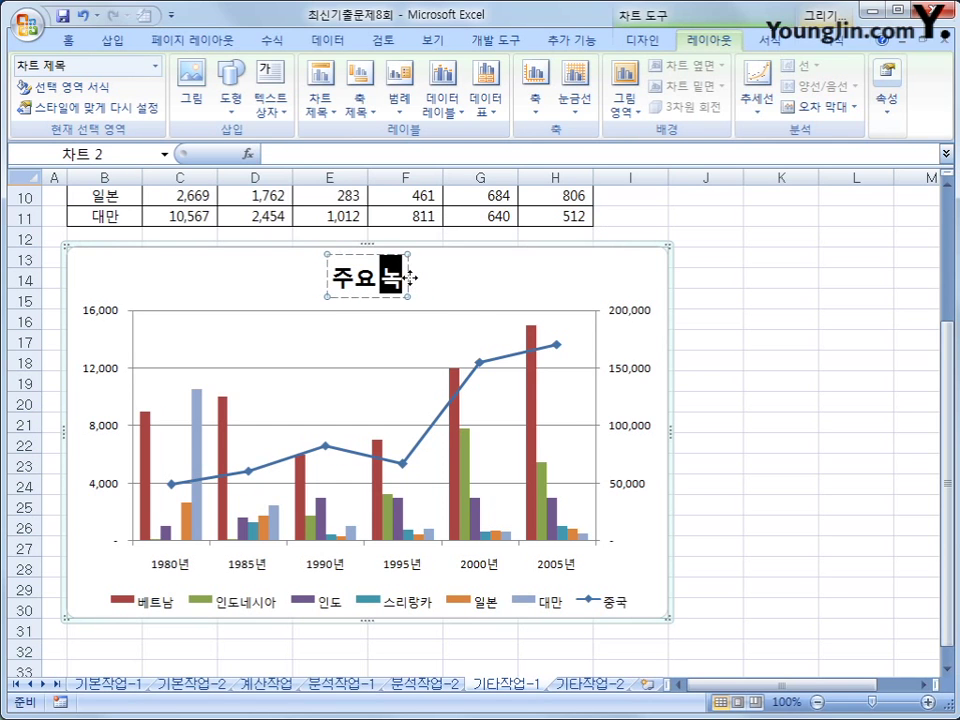
pyautogui.write('차생산국 ㄴ')
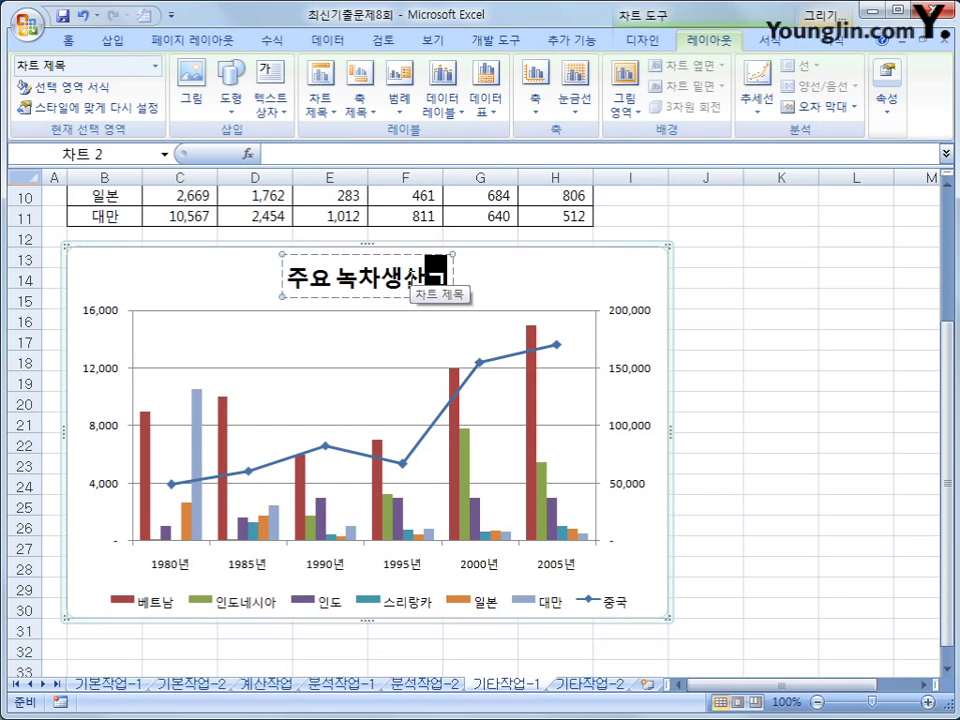
pyautogui.write('녹차')
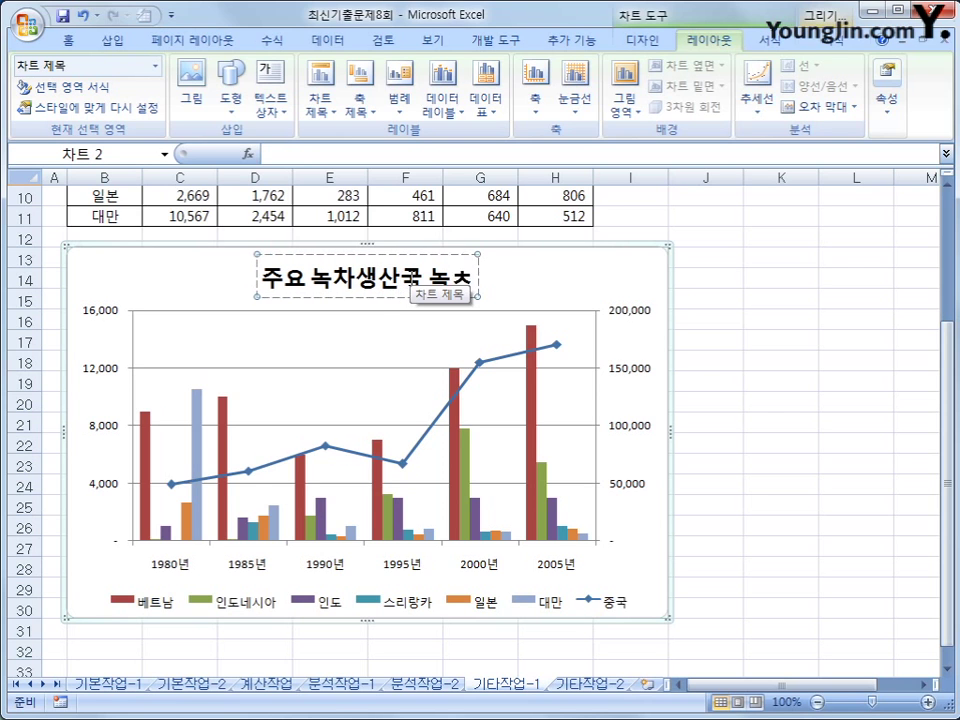
pyautogui.write('수출라량 추이')
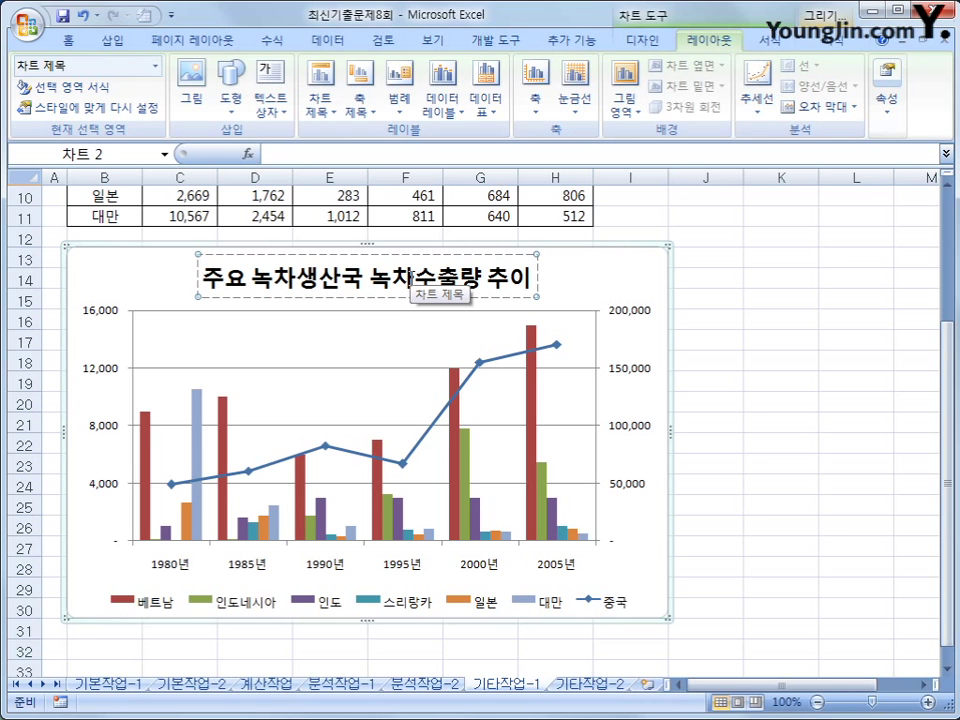
# Add a primary vertical axis title in the 세로 제목 style and enter the text 수출량(t in it.
pyautogui.click(365, 119)
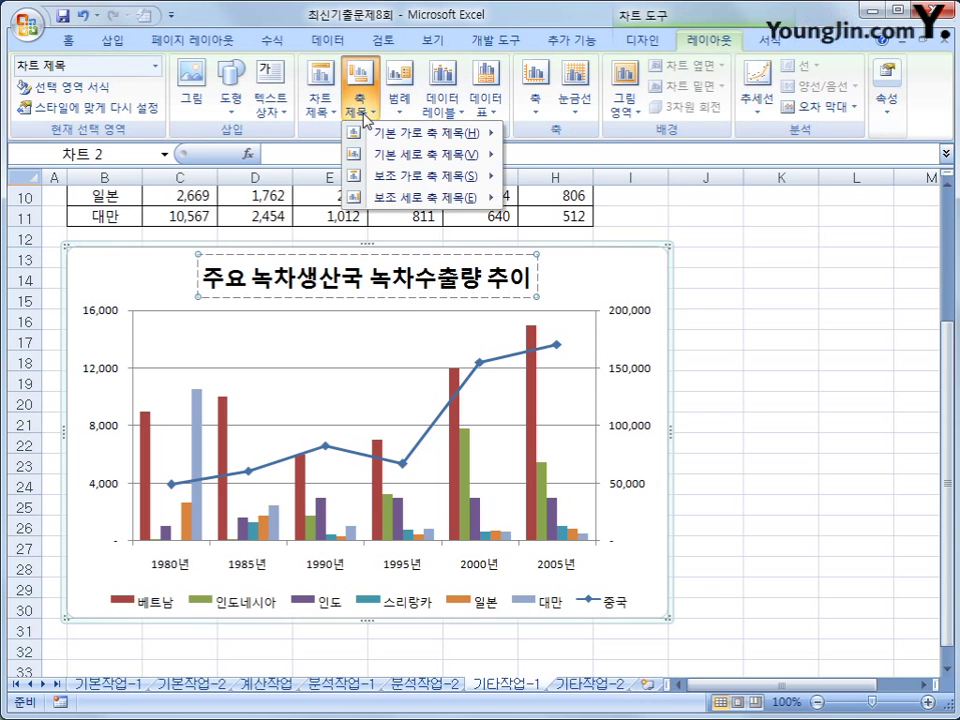
pyautogui.moveTo(503, 158)
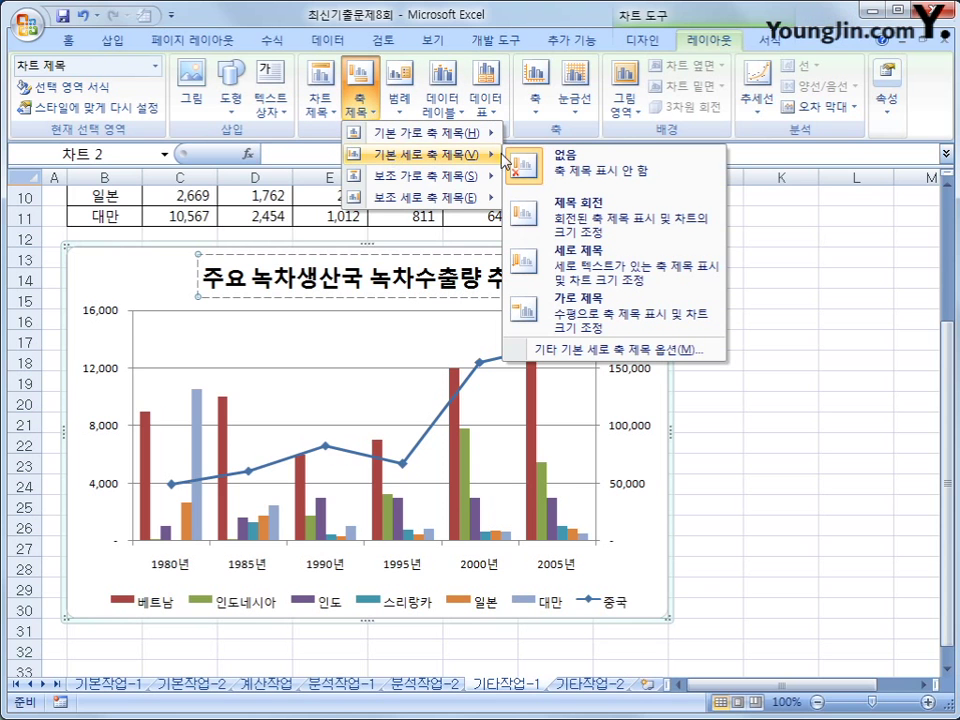
pyautogui.click(560, 265)
pyautogui.moveTo(86, 396); pyautogui.dragTo(103, 470)
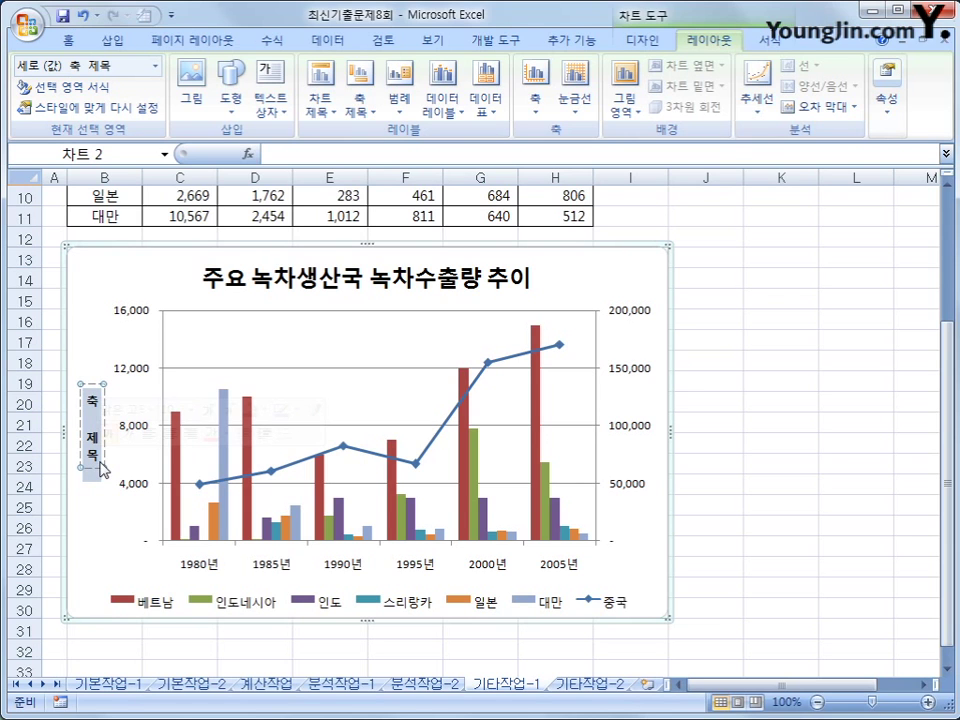
pyautogui.write('수출야')
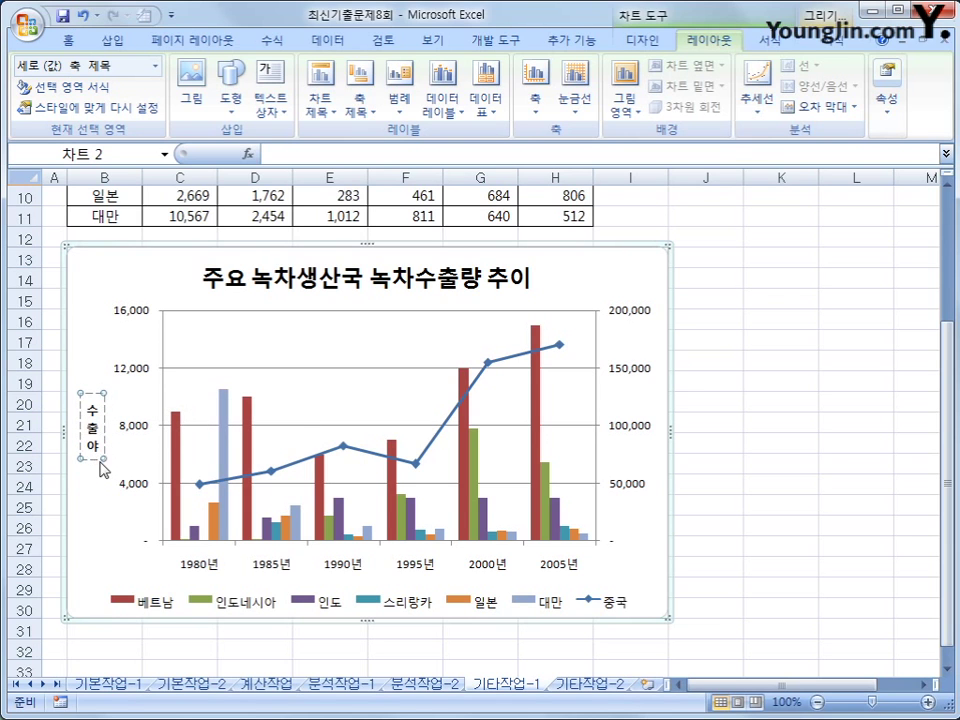
pyautogui.write('량')
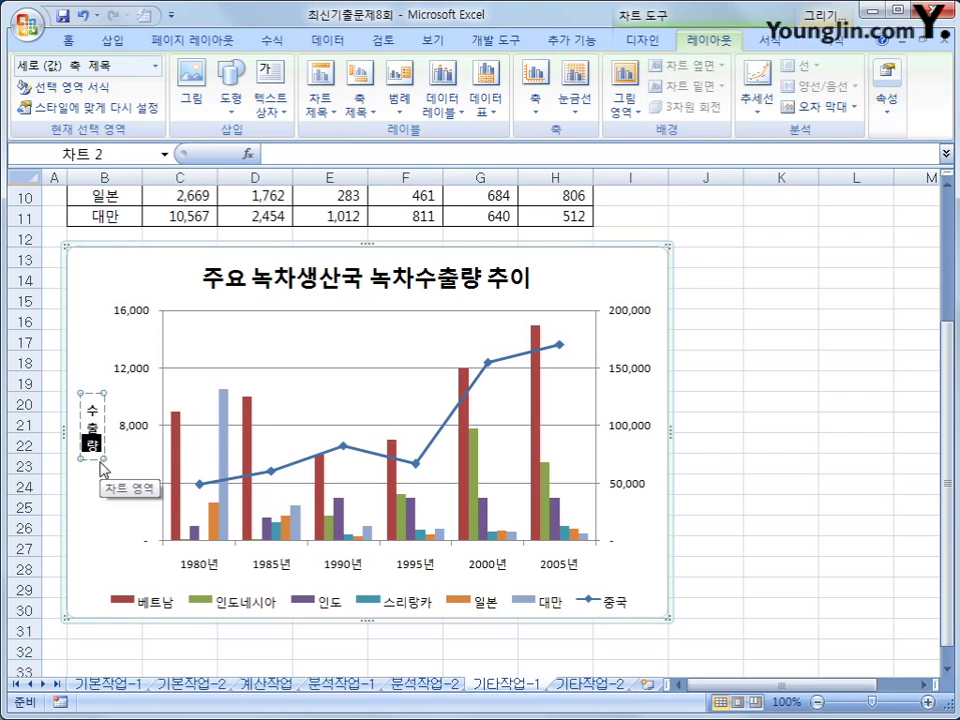
pyautogui.click(103, 468)
pyautogui.write('(T')
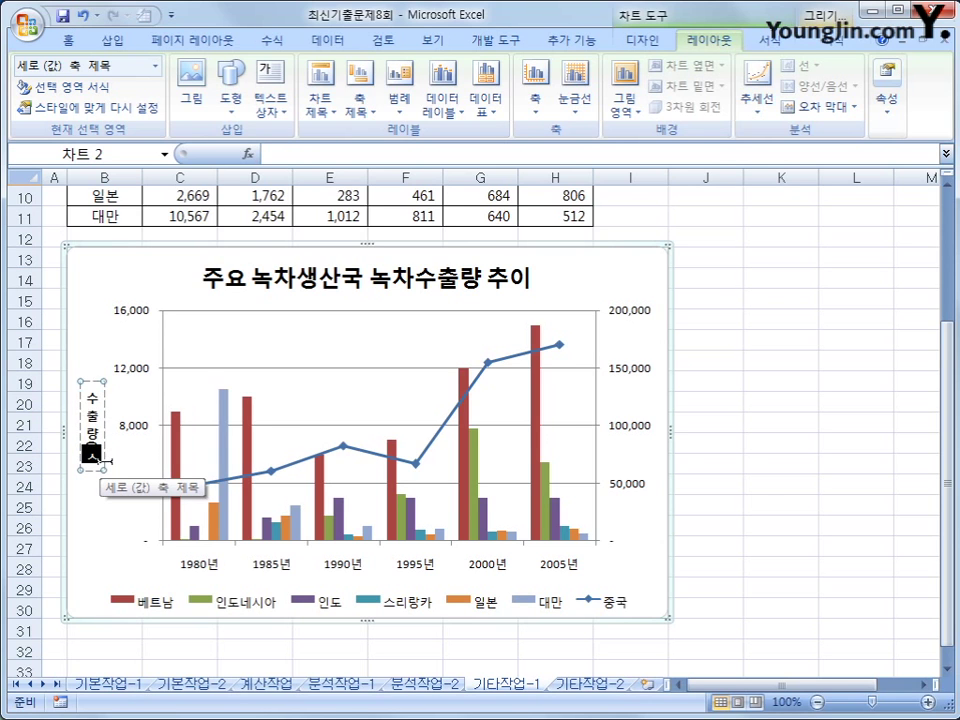
pyautogui.press('BackSpace')
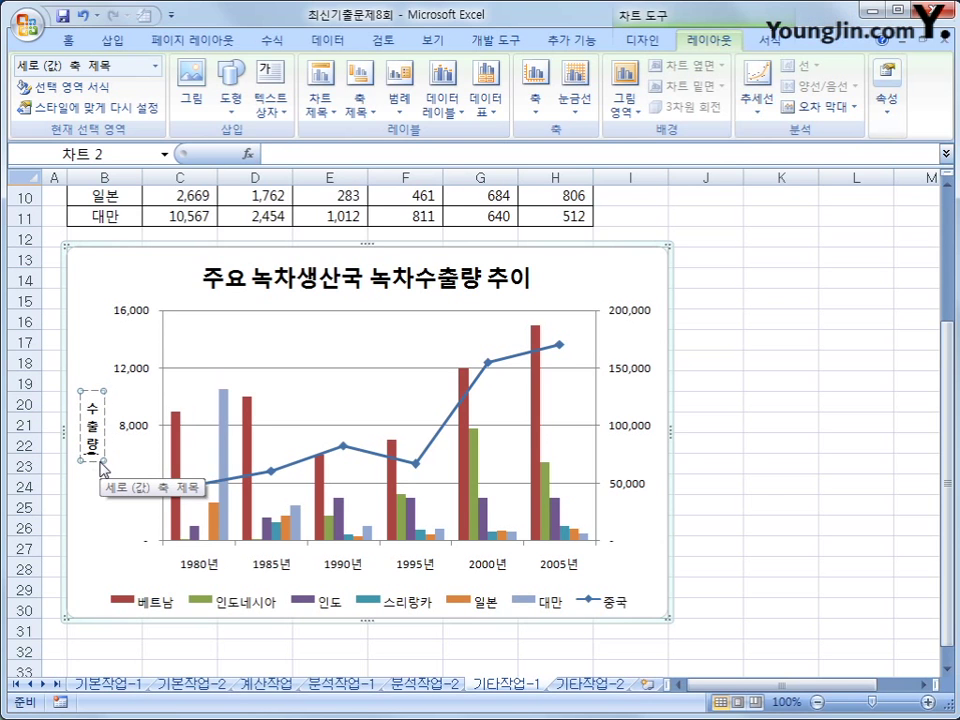
pyautogui.write('t')
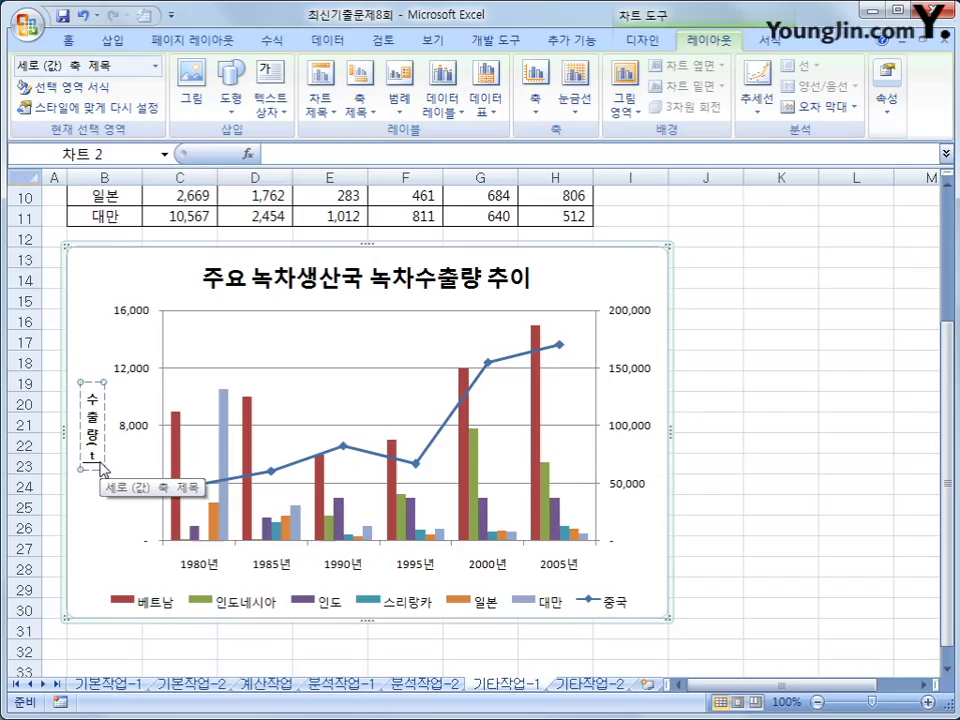